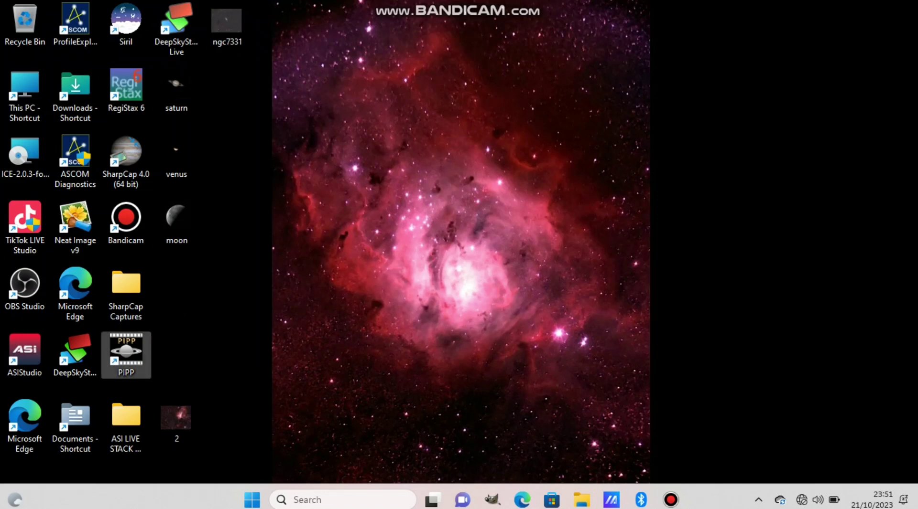
Step: Place the 04_19_37 folder window beside PIPP and preview the first frame, Jupiter_00001, at full size
click(581, 499)
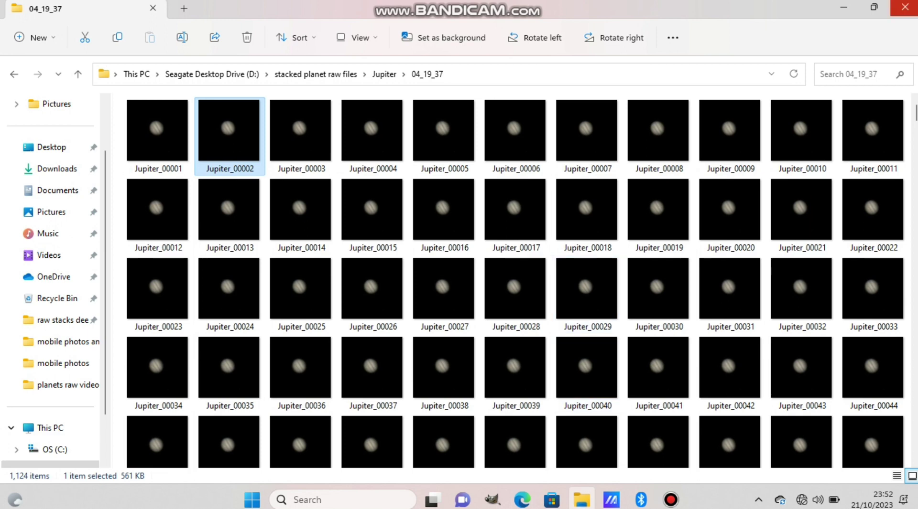
drag(642, 10, 831, 68)
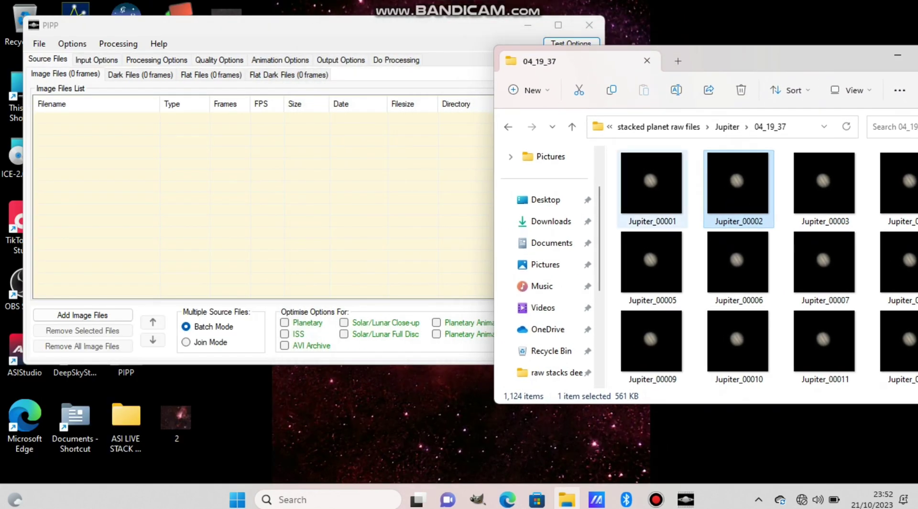
click(651, 190)
key(Return)
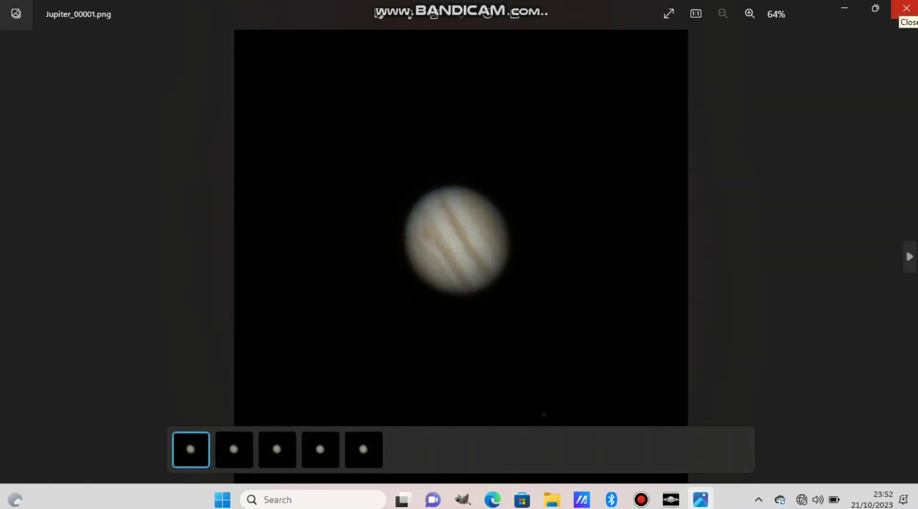
click(906, 8)
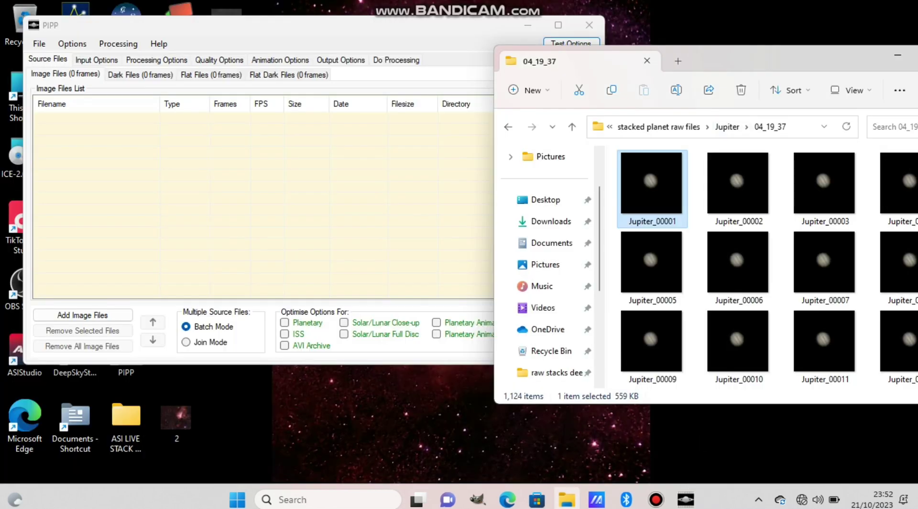
Step: Add all Jupiter frames from the 04_19_37 folder to PIPP's source files in join mode, optimised for planetary
key(ctrl+a)
drag(651, 186, 411, 174)
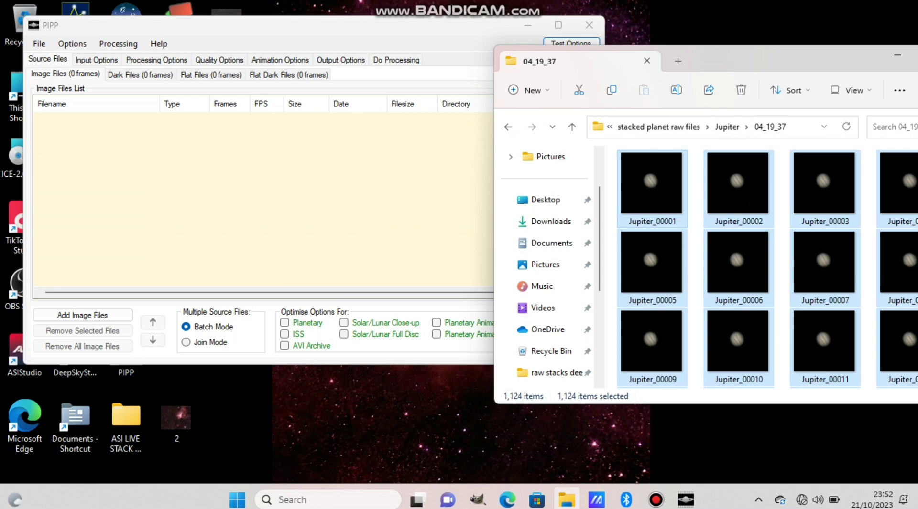
click(536, 291)
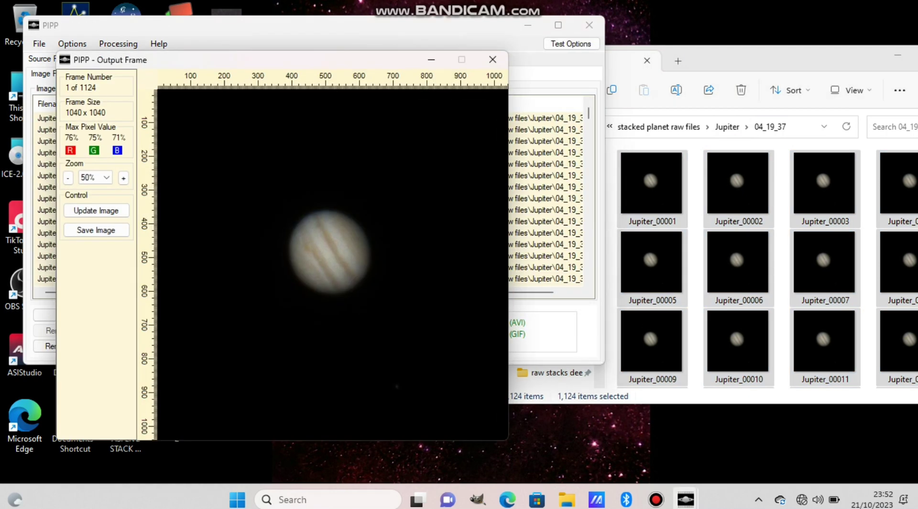
click(328, 26)
click(570, 44)
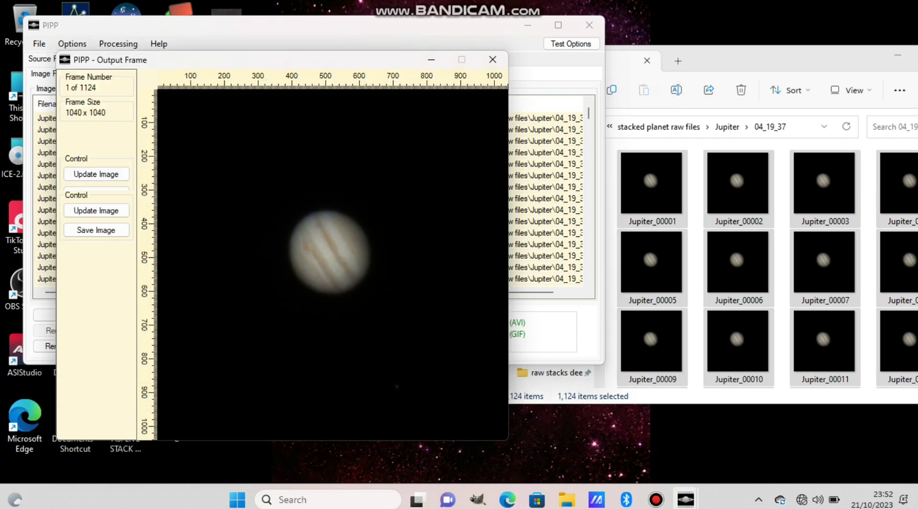
drag(306, 26, 305, 30)
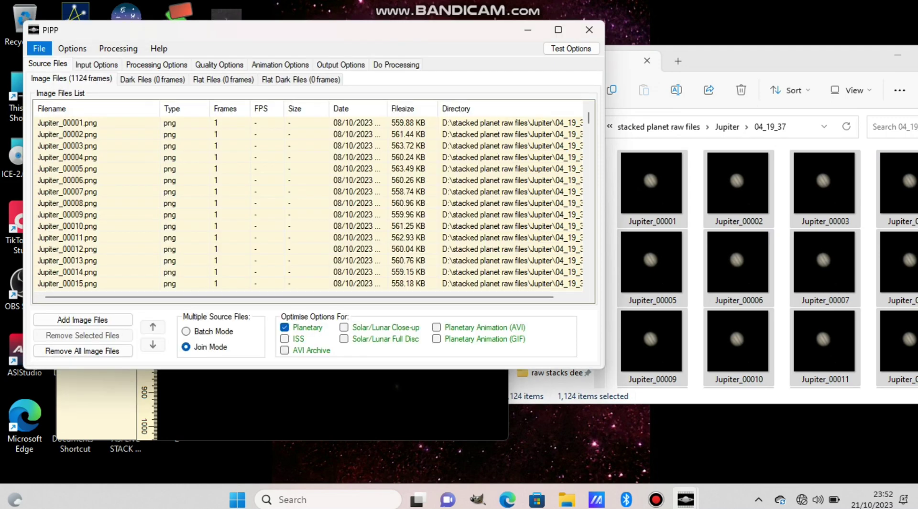
Step: Go through the input and processing options and set the quality options to keep only the best frames
click(96, 65)
click(156, 64)
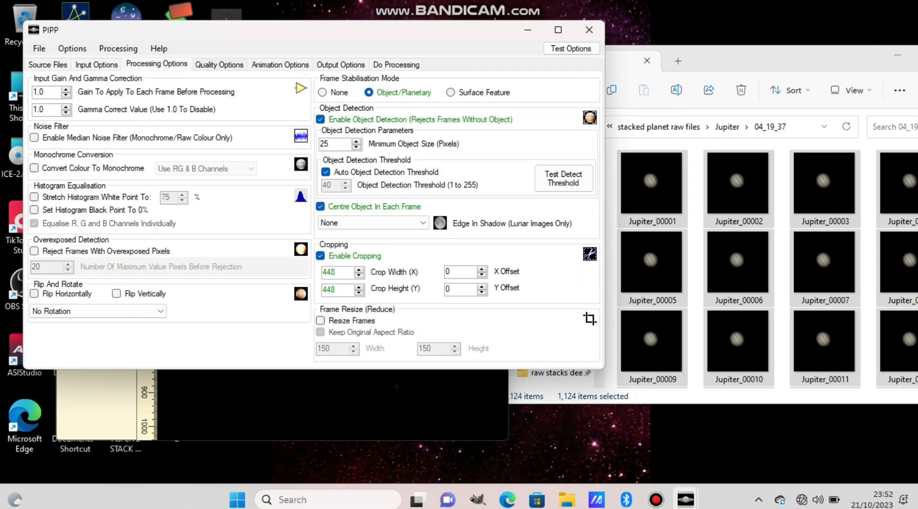
key(ctrl+Tab)
click(36, 92)
click(105, 151)
key(Return)
key(ctrl+Tab)
key(ctrl+Tab)
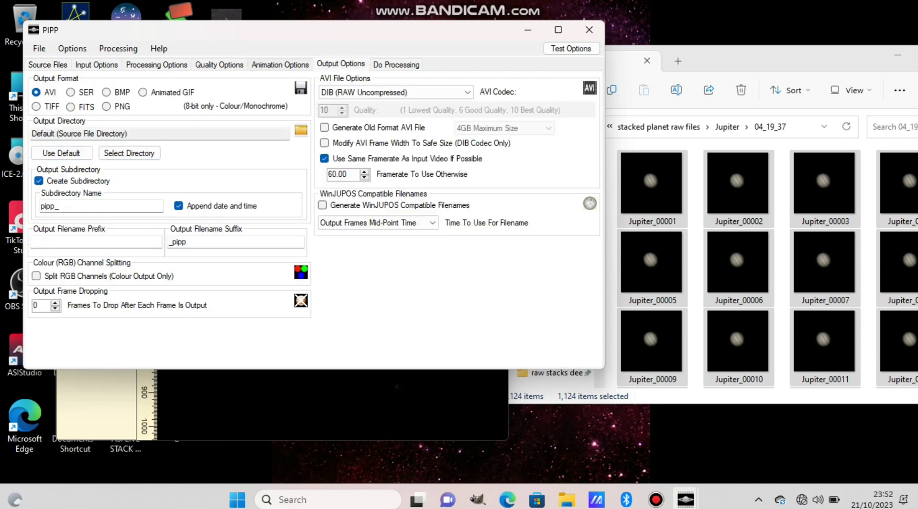
Step: Set the output format to TIFF and, after testing the options, start processing the frames
click(36, 107)
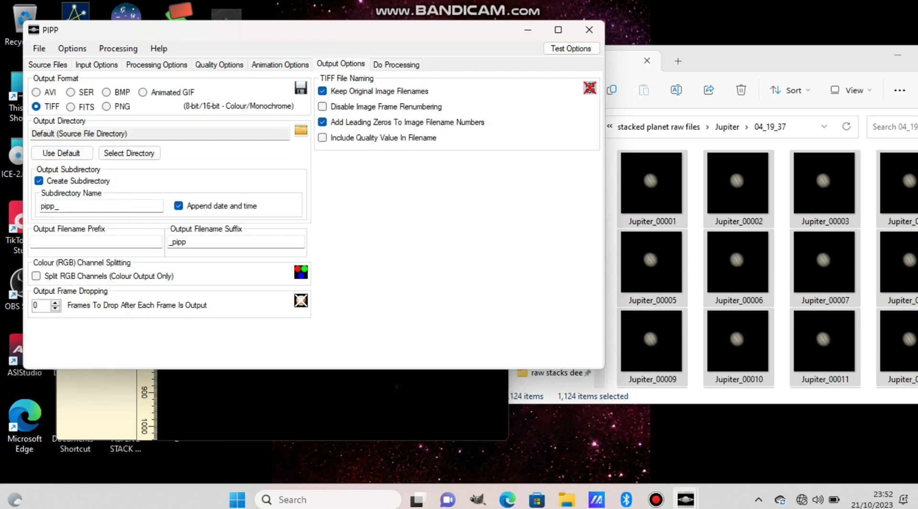
click(396, 65)
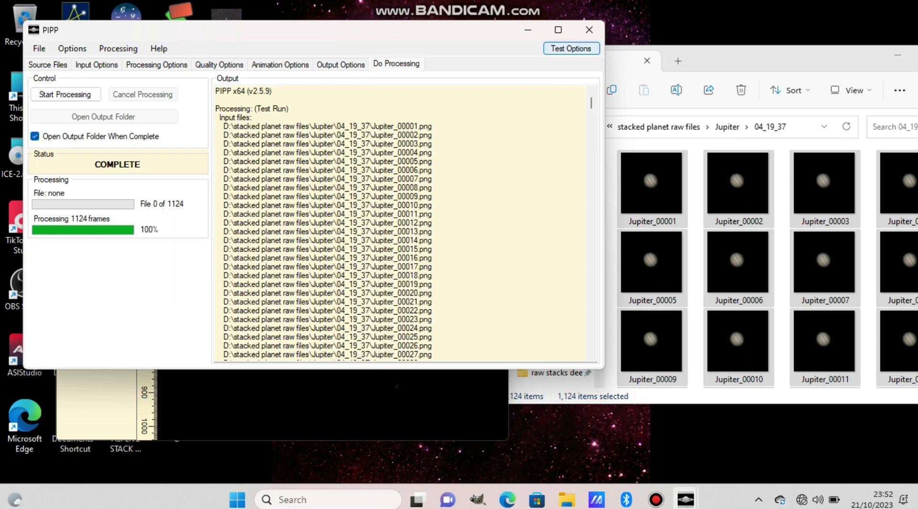
click(570, 49)
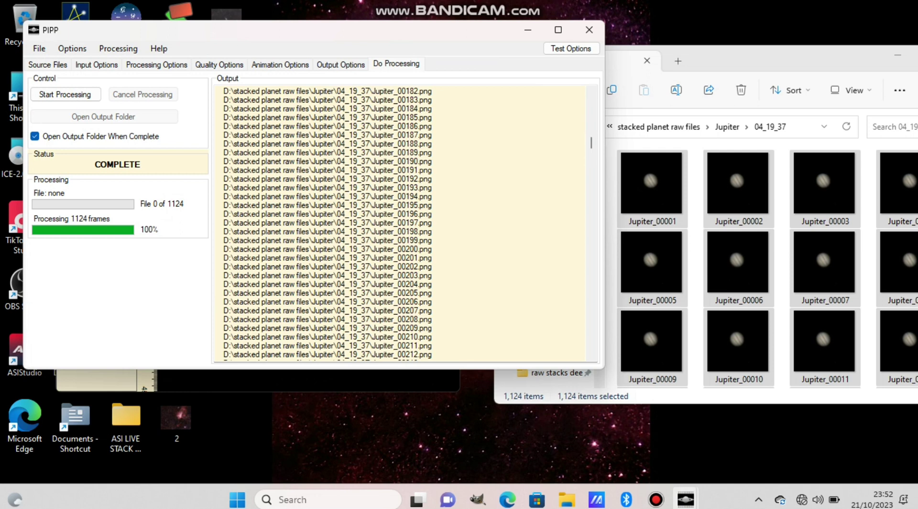
click(65, 95)
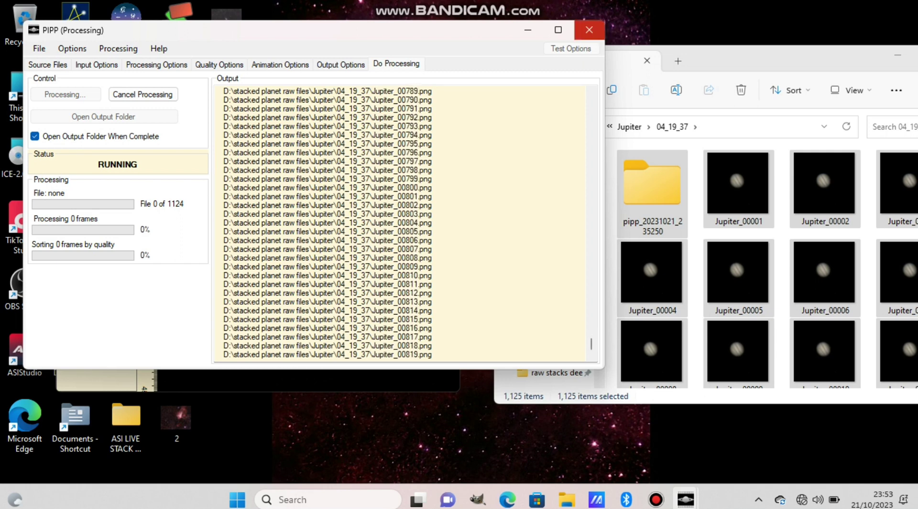
click(764, 61)
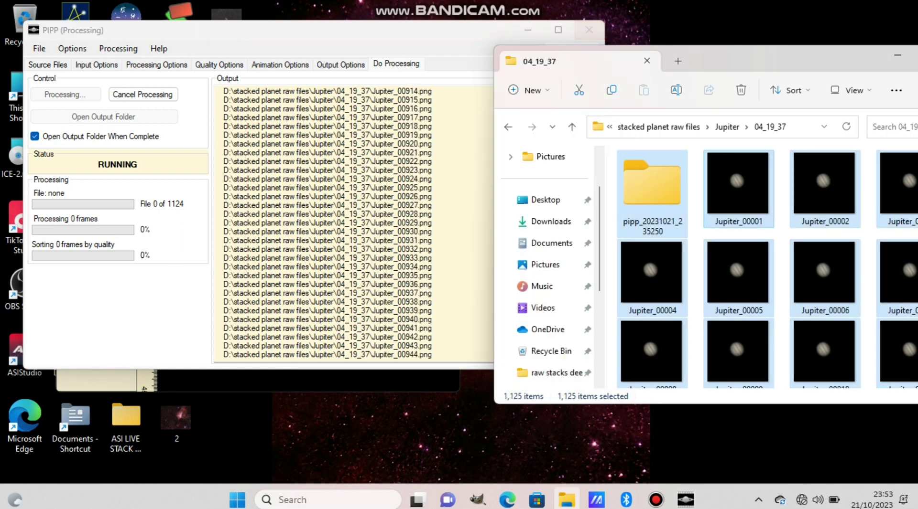
key(alt+Tab)
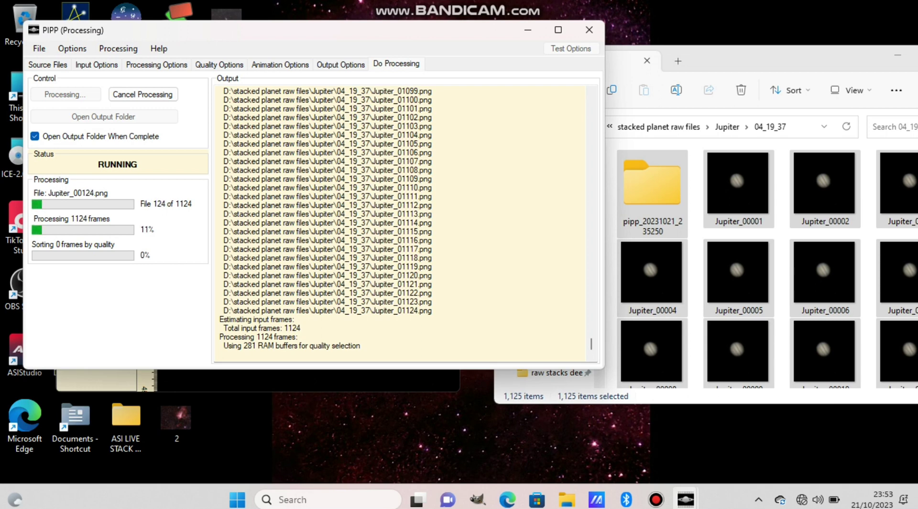
Step: Launch AutoStakkert from the AutoStakkert_3.1.4_x64 folder in Downloads
click(745, 58)
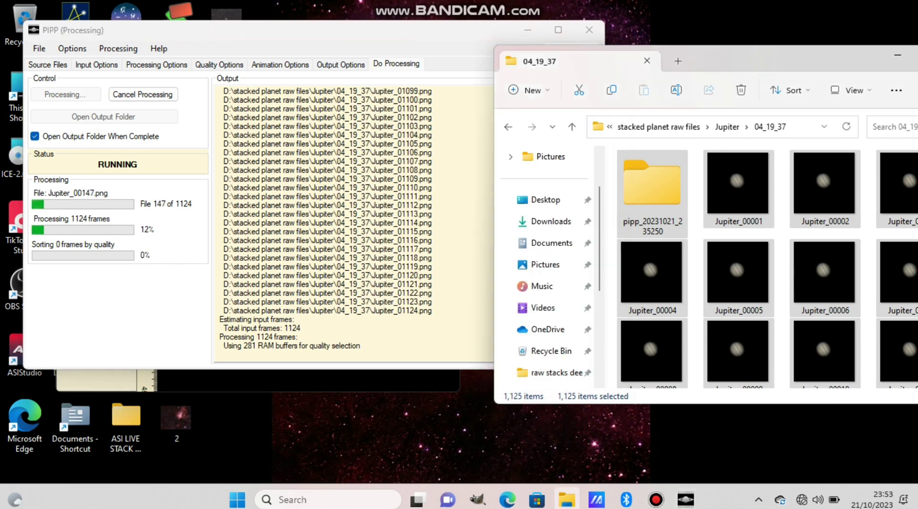
click(550, 221)
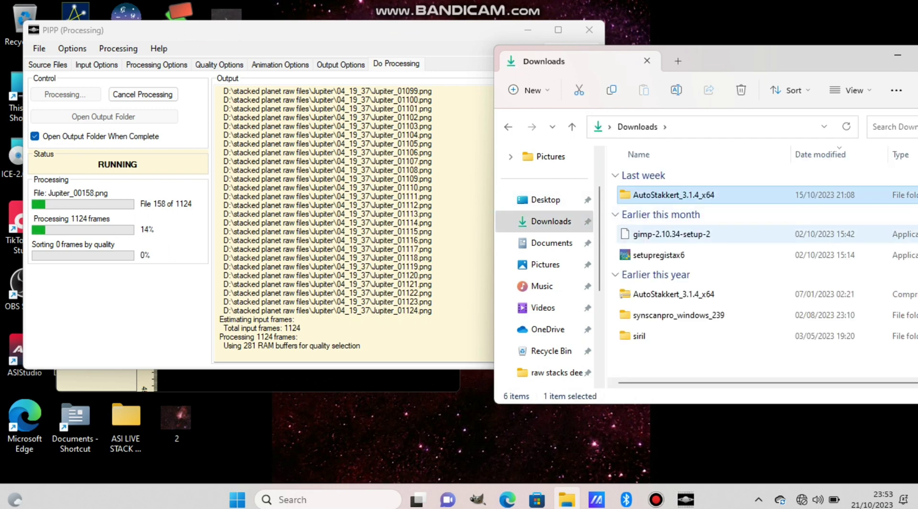
double_click(673, 195)
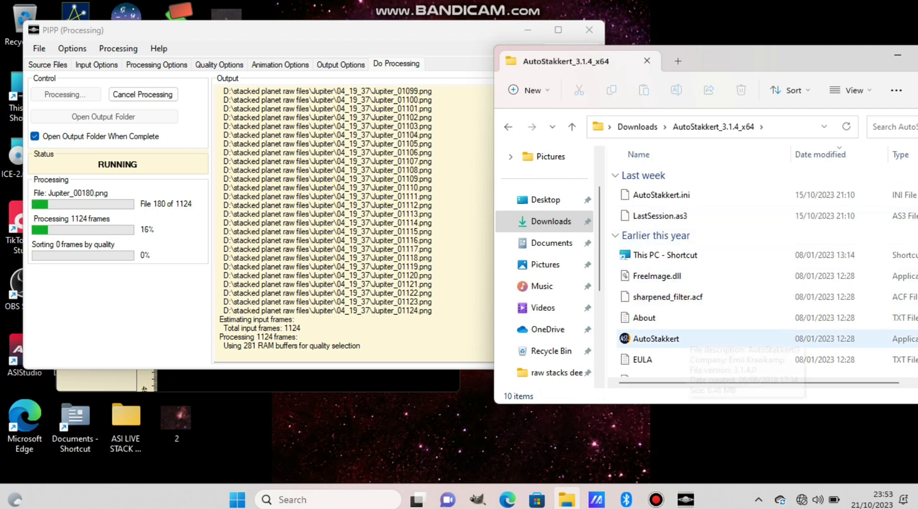
double_click(675, 338)
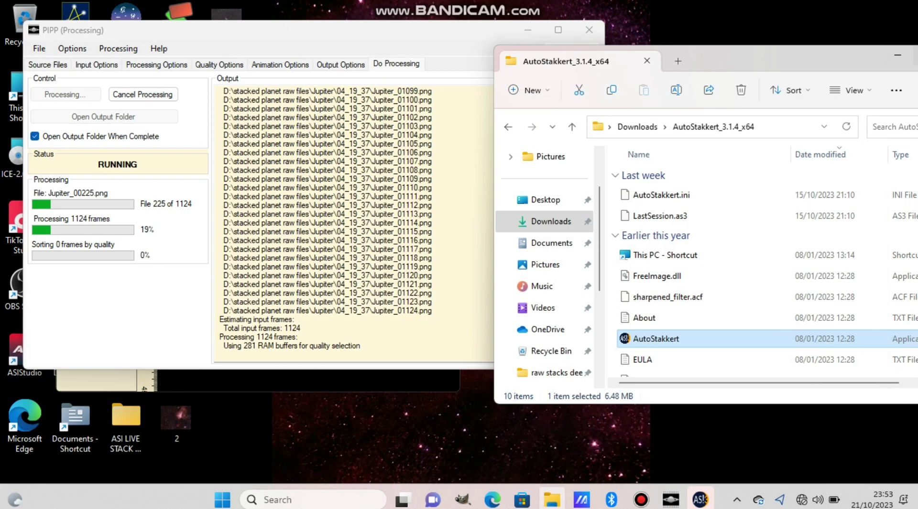
Step: Close the AutoStakkert folder window and arrange PIPP's output frame preview and main window side by side
drag(765, 61, 568, 46)
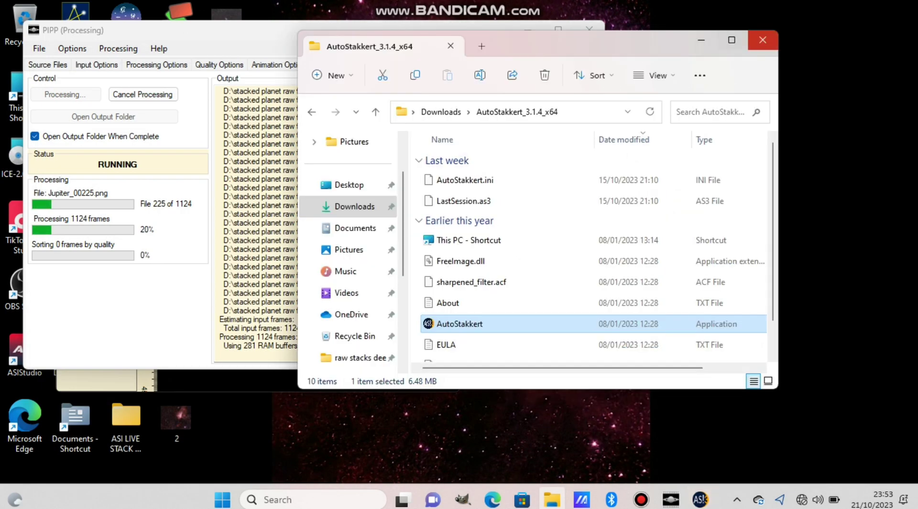
click(762, 39)
drag(440, 32, 698, 67)
drag(242, 67, 188, 67)
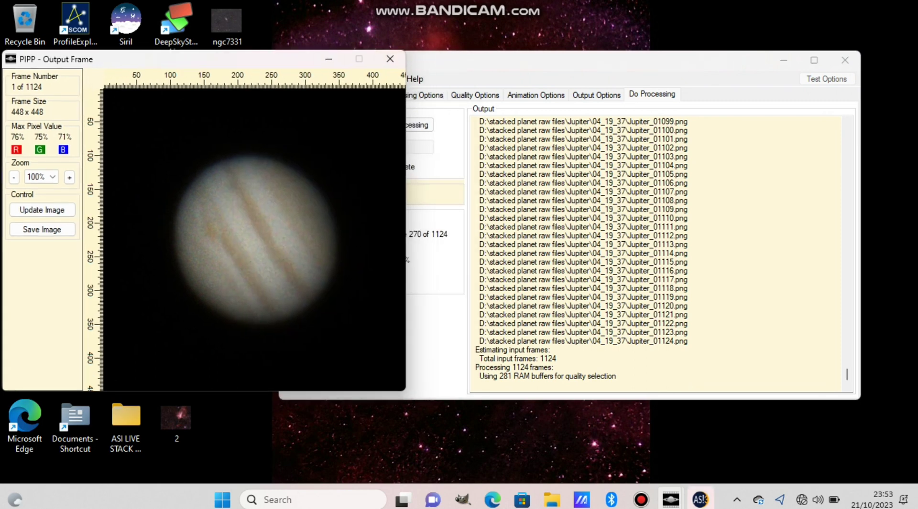
drag(610, 63, 674, 61)
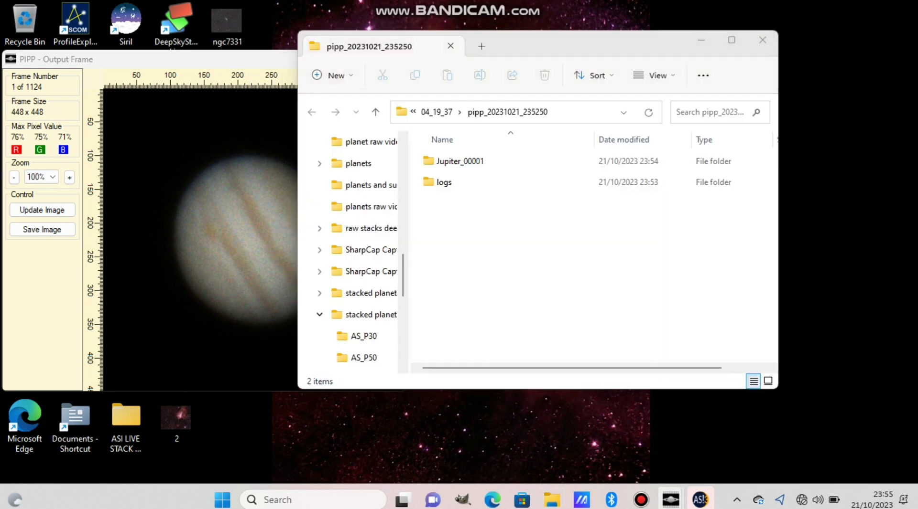
Step: Close all PIPP windows and open the Jupiter_00001 folder inside the pipp_20231021_235250 output folder
right_click(671, 500)
click(665, 461)
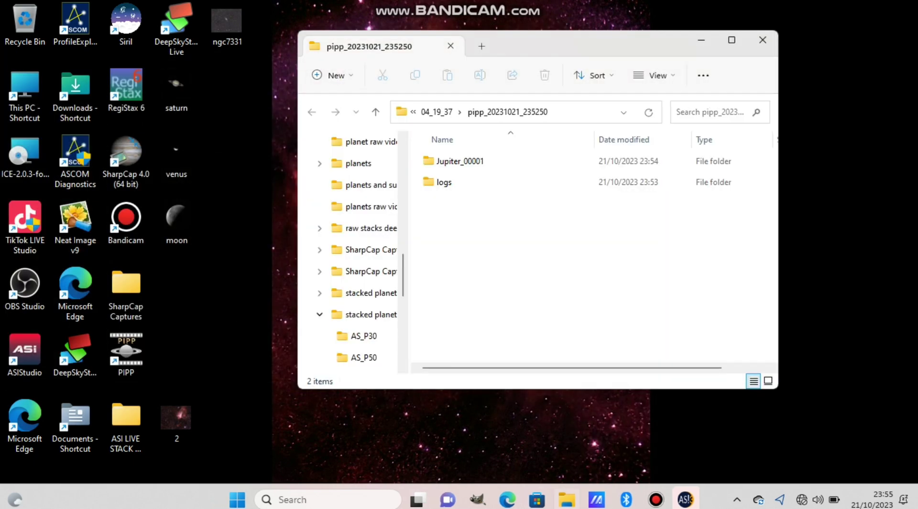
double_click(460, 162)
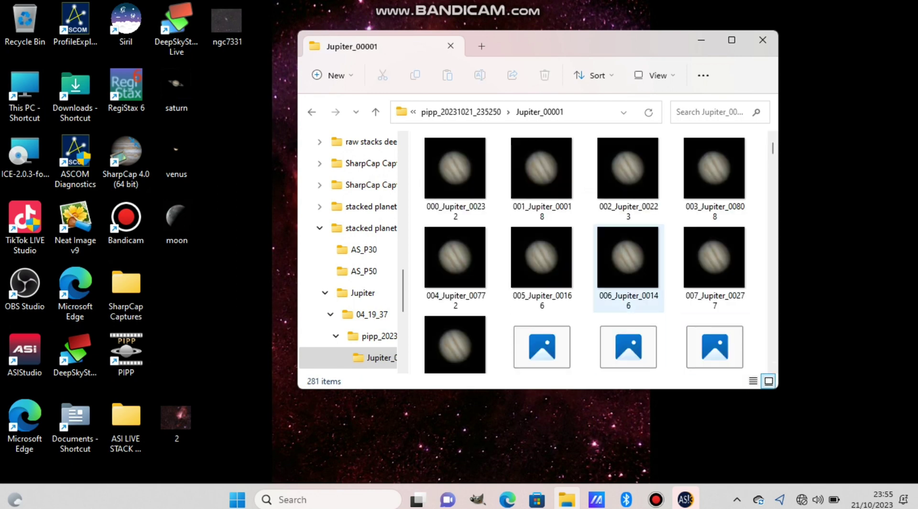
Step: Switch to AutoStakkert and load all processed TIFF frames from the Jupiter_00001 folder into it
click(685, 499)
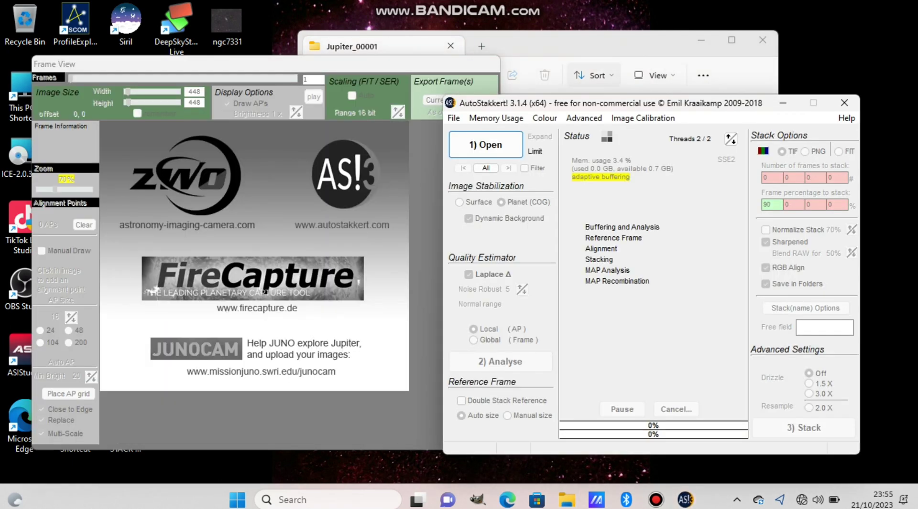
click(592, 50)
drag(586, 52, 770, 74)
click(639, 198)
key(ctrl+a)
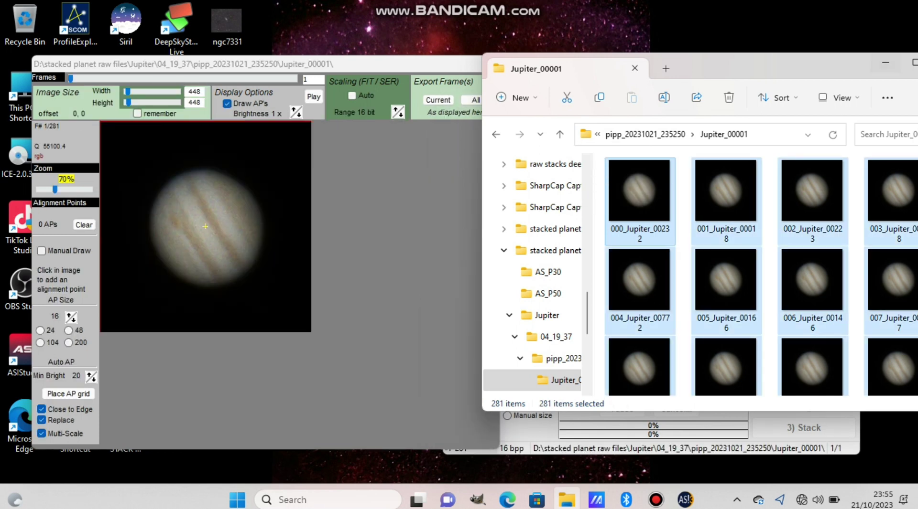
Step: Analyse the loaded frames and place an alignment point grid over Jupiter with AP size 24
click(885, 63)
click(650, 104)
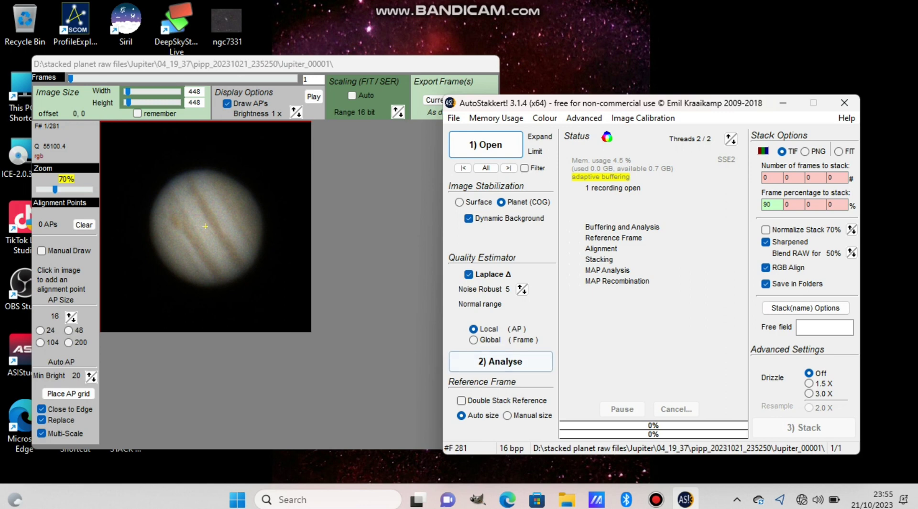
click(500, 363)
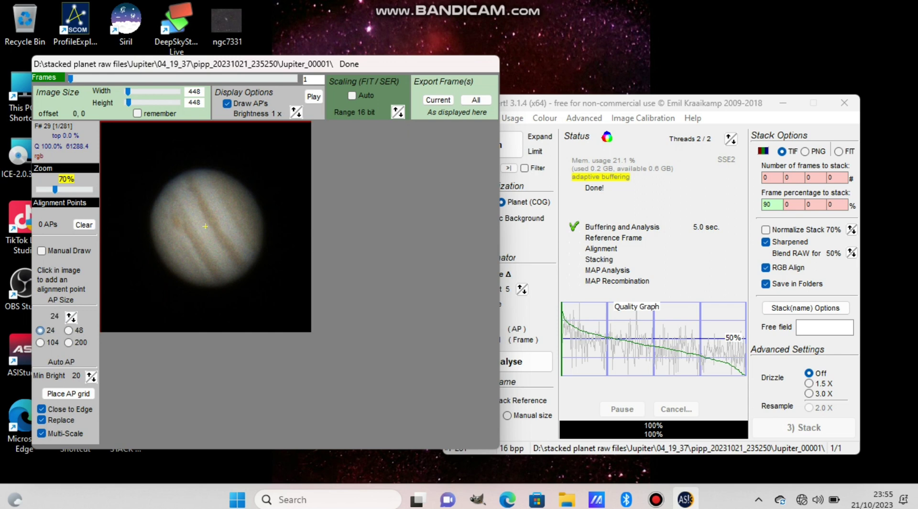
click(69, 394)
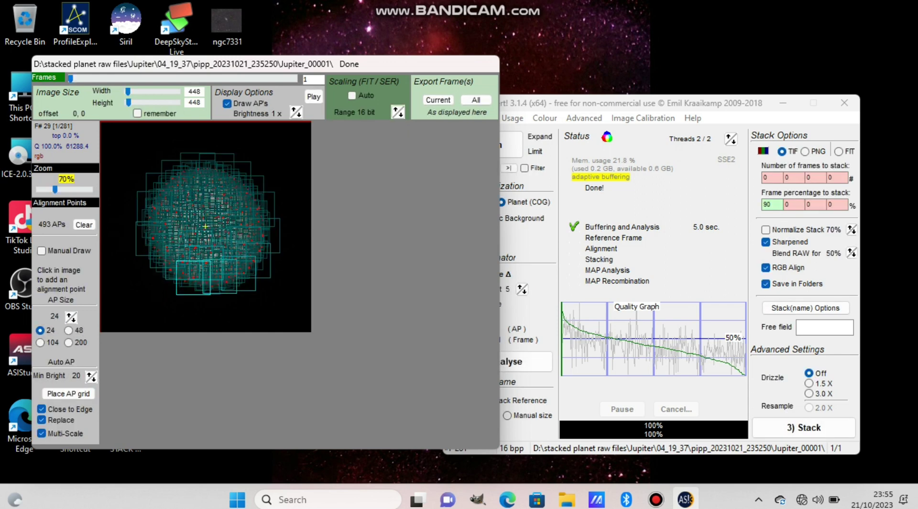
Step: Set the first frame percentage to stack to 20 and start stacking
click(804, 428)
click(771, 205)
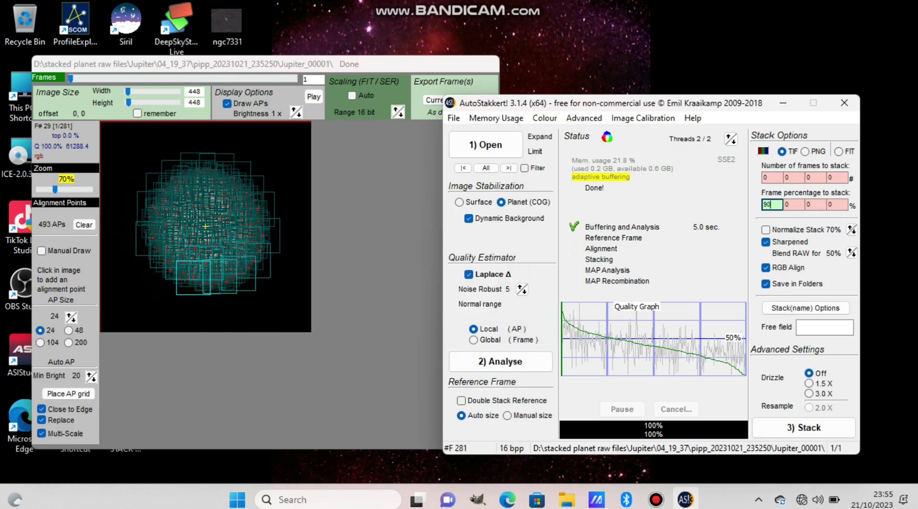
click(765, 242)
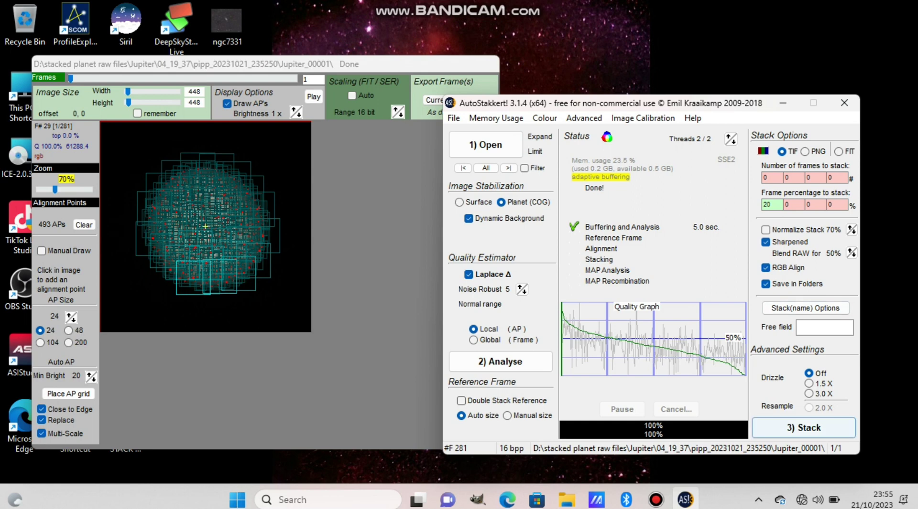
click(803, 427)
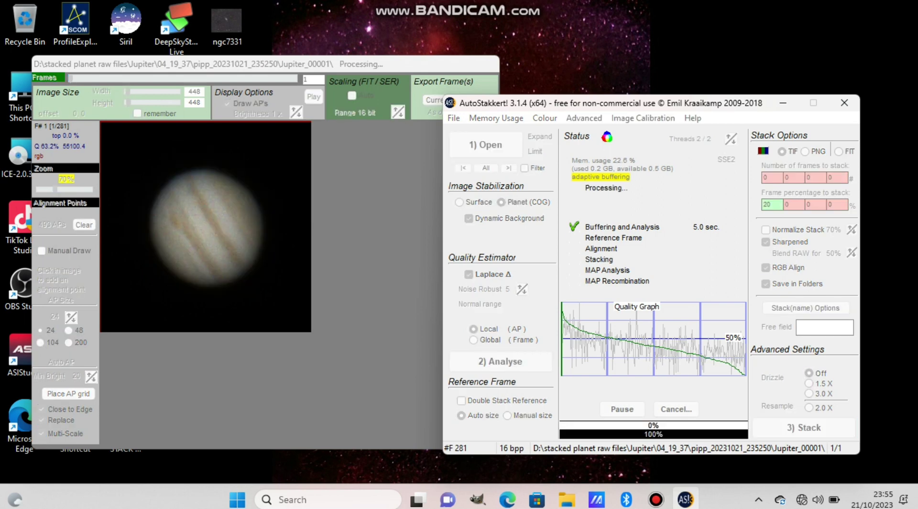
Step: Put AutoStakkert aside, open the AS_P20 folder inside pipp_20231021_235250 in File Explorer, and open the Jupiter_00001_lapl5_ap493 image
click(566, 500)
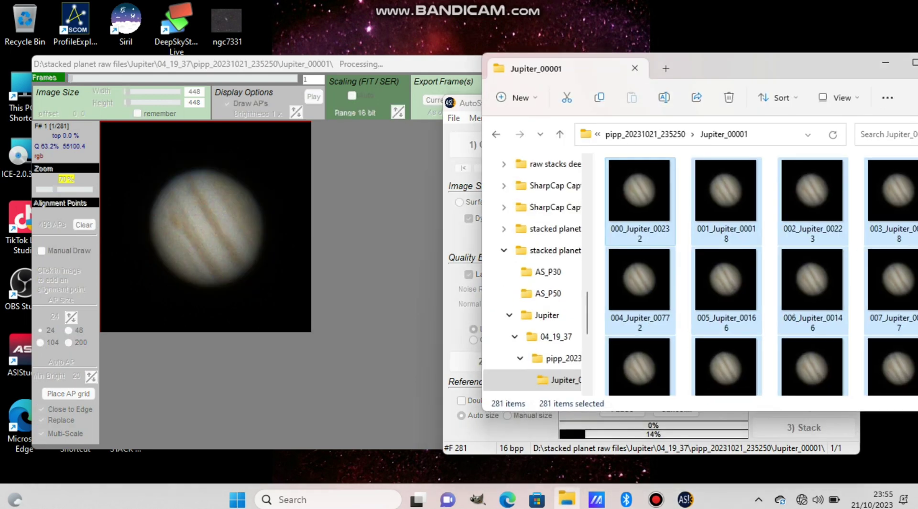
click(496, 134)
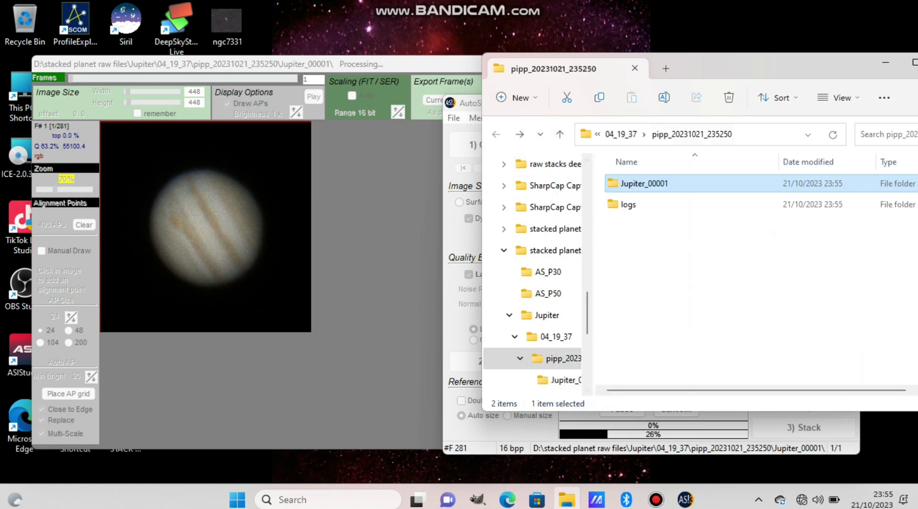
click(885, 63)
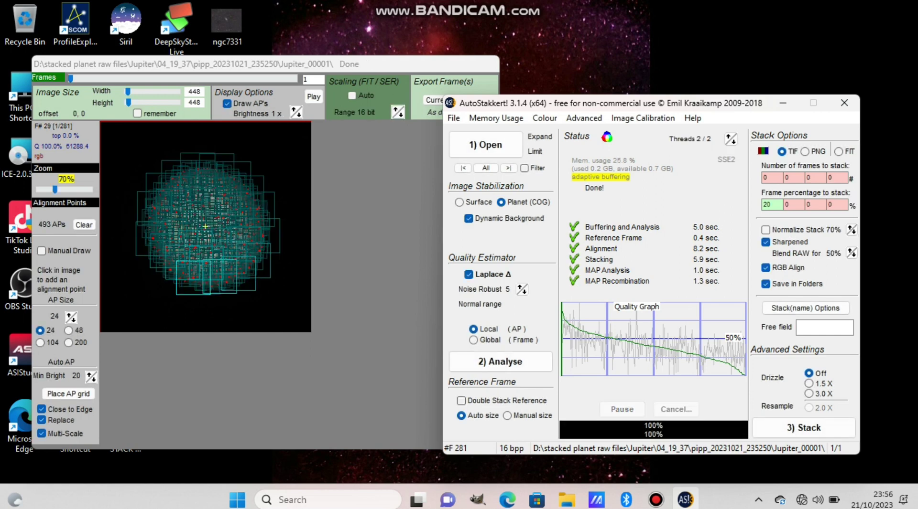
click(782, 103)
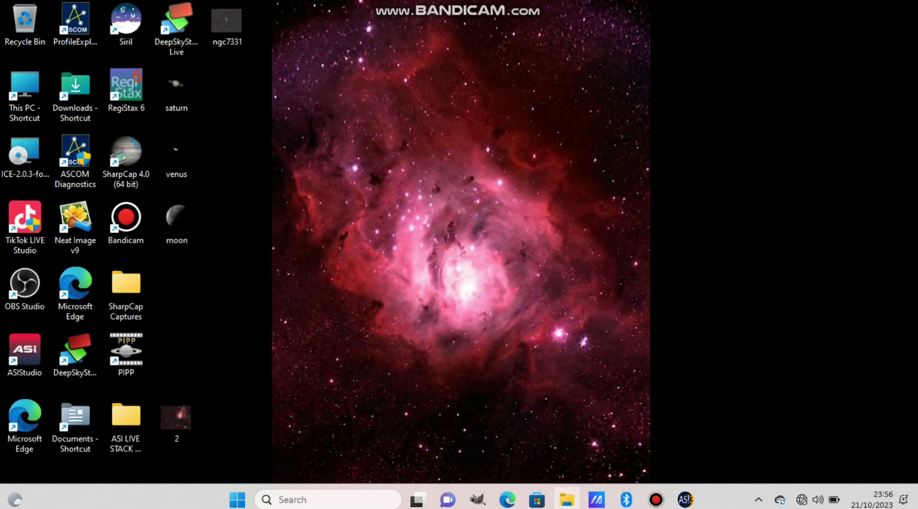
click(566, 500)
double_click(633, 183)
double_click(711, 191)
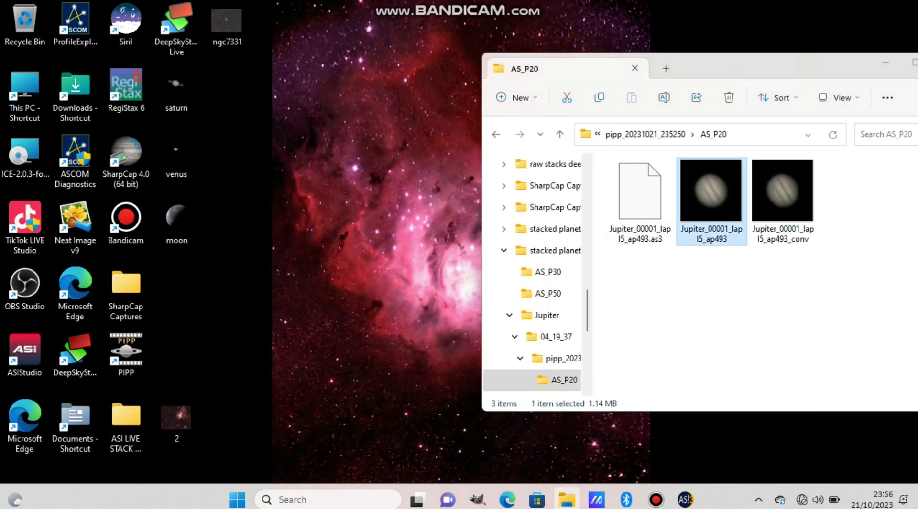
Step: Compare the Jupiter_00001_lapl5_ap493 stack with its sharpened conv version, and close the viewer
key(Right)
key(Left)
key(Right)
key(Left)
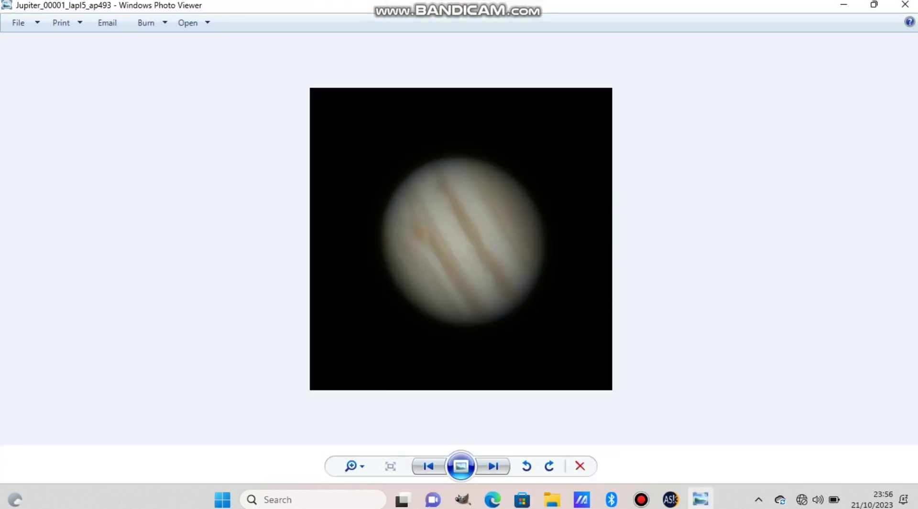
click(905, 5)
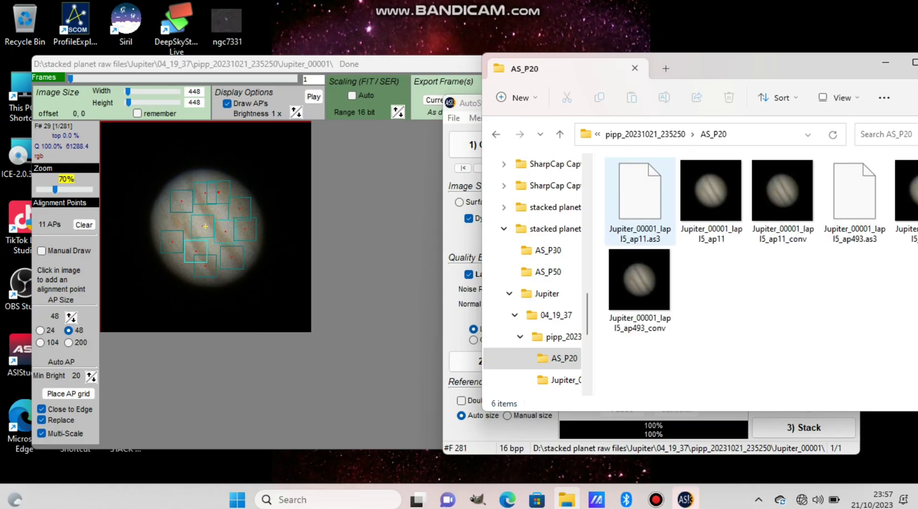
Step: Compare the ap493 stack and its conv version with the ap11 stack images in the AS_P20 folder, and close the viewer
double_click(908, 203)
key(Right)
key(Left)
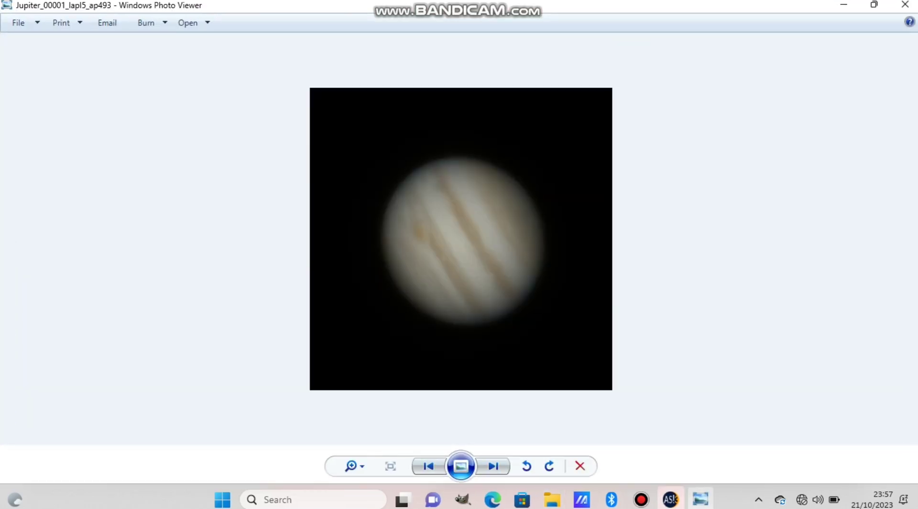
key(Right)
key(Left)
key(Left)
key(Left)
key(Right)
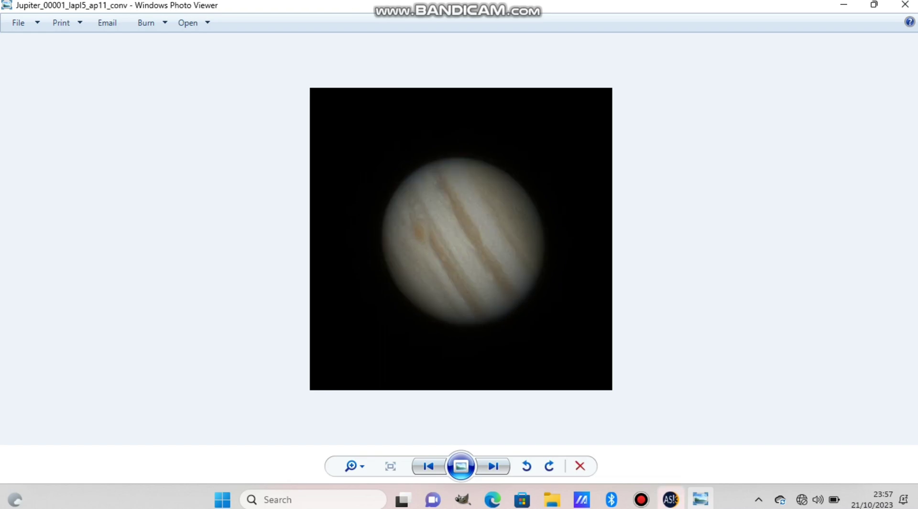
key(Right)
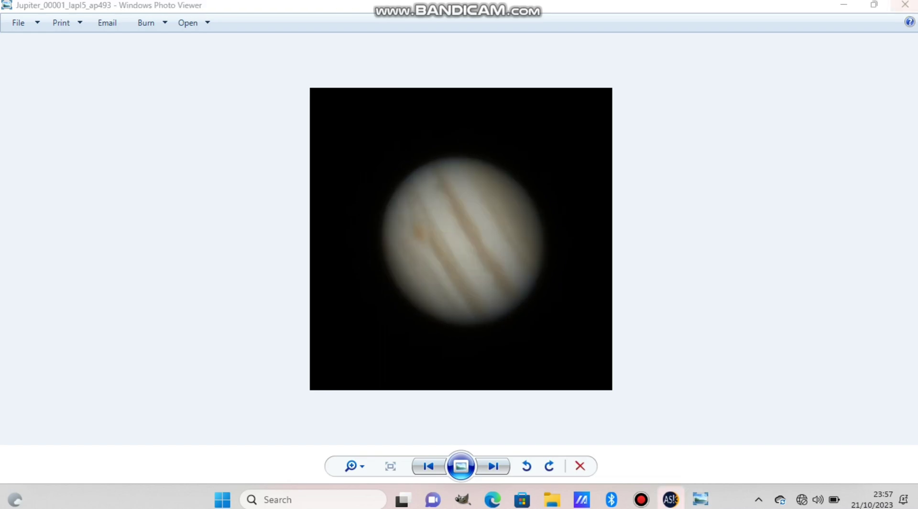
click(905, 5)
Step: Delete both .as3 files and the two ap493 images from the AS_P20 folder, keeping only the ap11 images
click(640, 282)
ctrl+click(639, 201)
ctrl+click(854, 201)
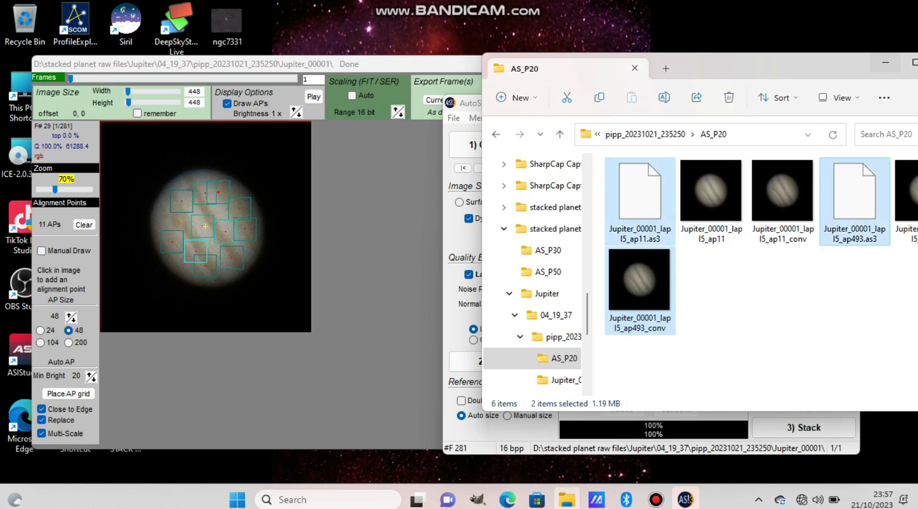
ctrl+click(908, 201)
key(Delete)
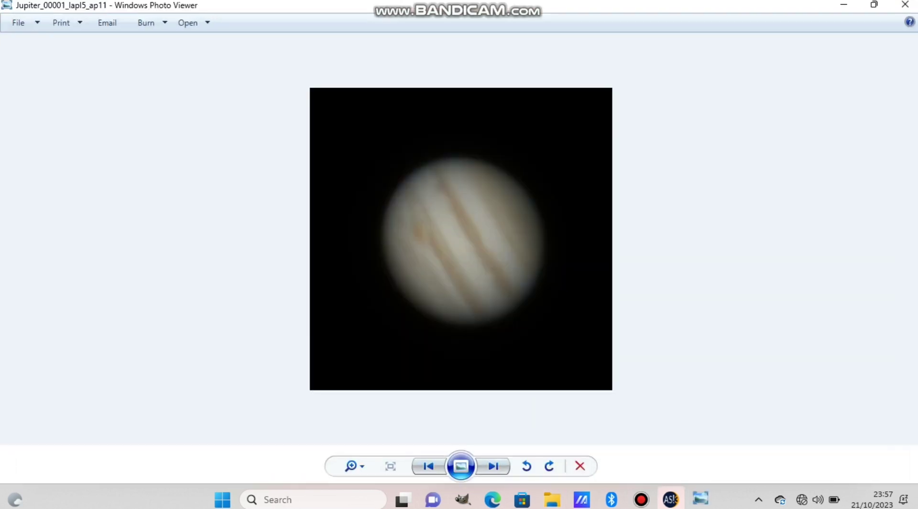
Step: Compare the remaining Jupiter_00001_lapl5_ap11 stack with its sharpened conv version, and close the viewer
key(Right)
key(Left)
key(Right)
key(Left)
key(Right)
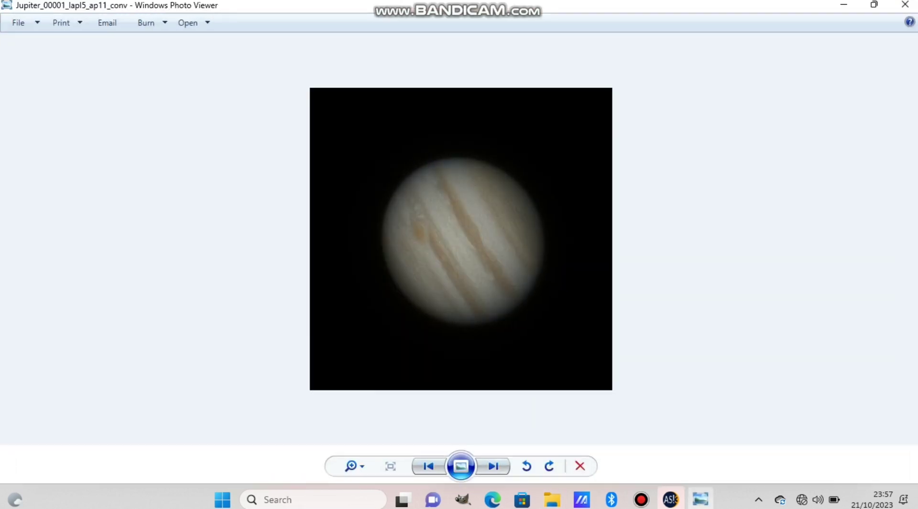
click(904, 5)
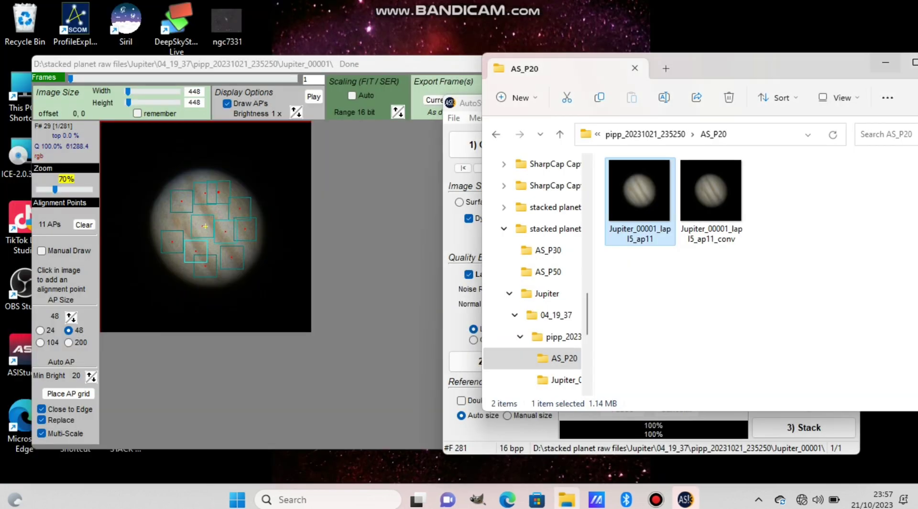
Step: Minimise File Explorer, close AutoStakkert, and start RegiStax 6 in a maximised window
click(885, 63)
click(844, 103)
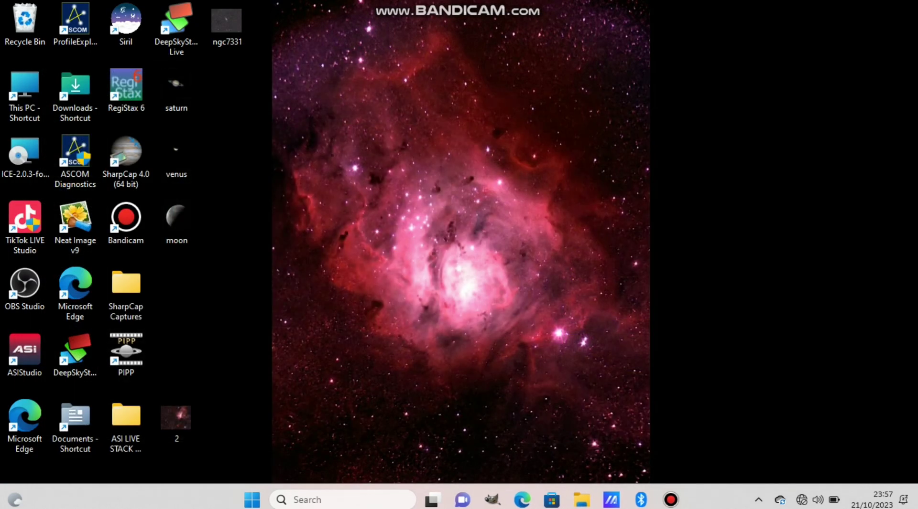
double_click(126, 88)
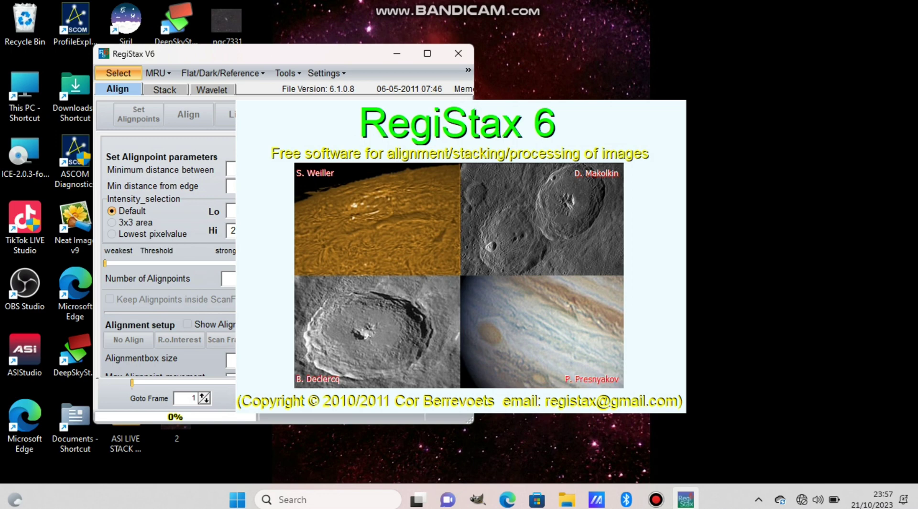
click(427, 54)
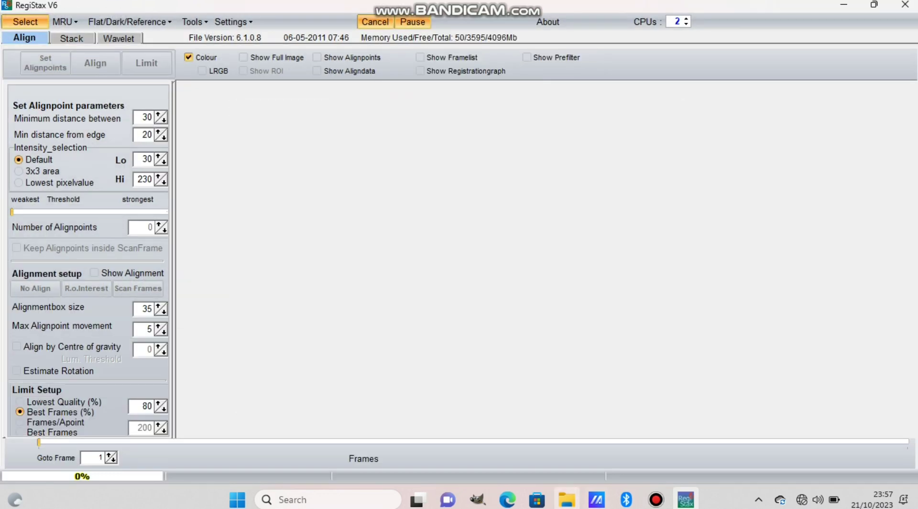
Step: Load Jupiter_00001_lapl5_ap11 from the AS_P20 folder into RegiStax and accept stretching the intensity levels
click(567, 500)
drag(640, 196, 344, 215)
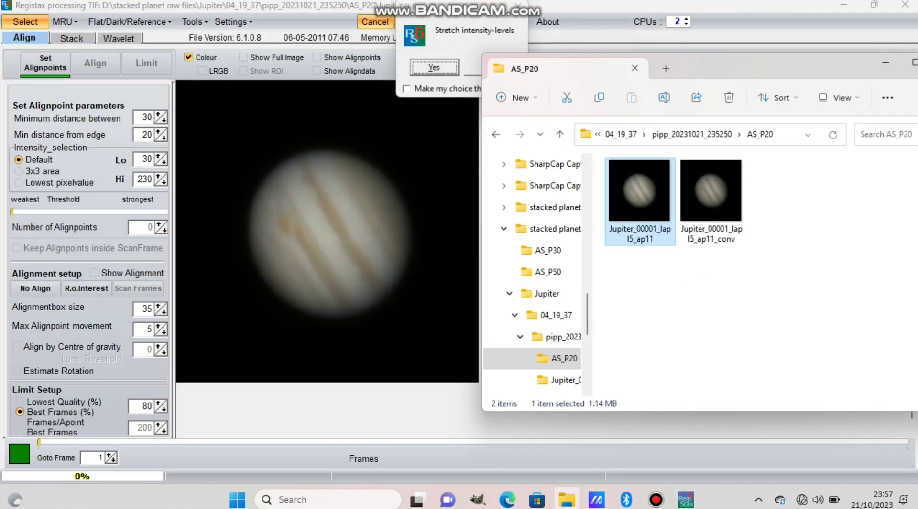
click(434, 69)
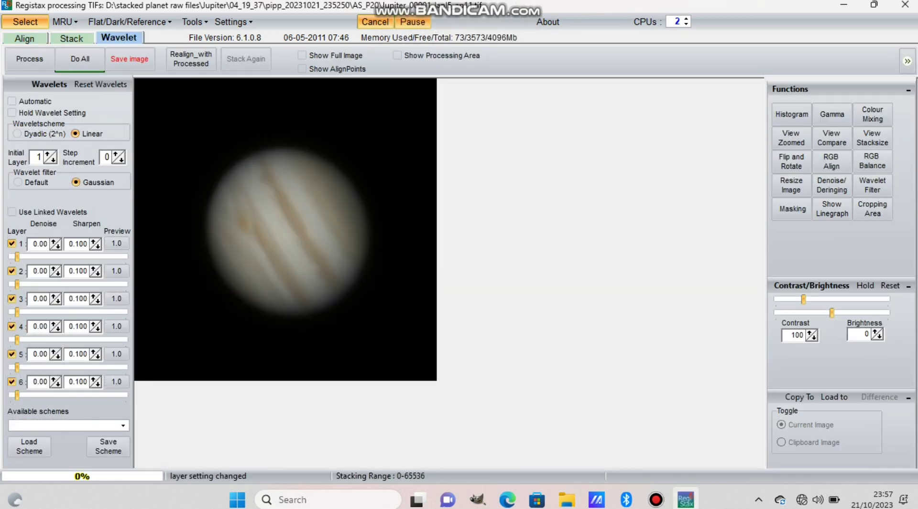
Step: Rotate the Jupiter image with Flip and Rotate so that its cloud bands run closer to horizontal
click(791, 161)
click(756, 329)
drag(757, 330, 761, 327)
click(795, 251)
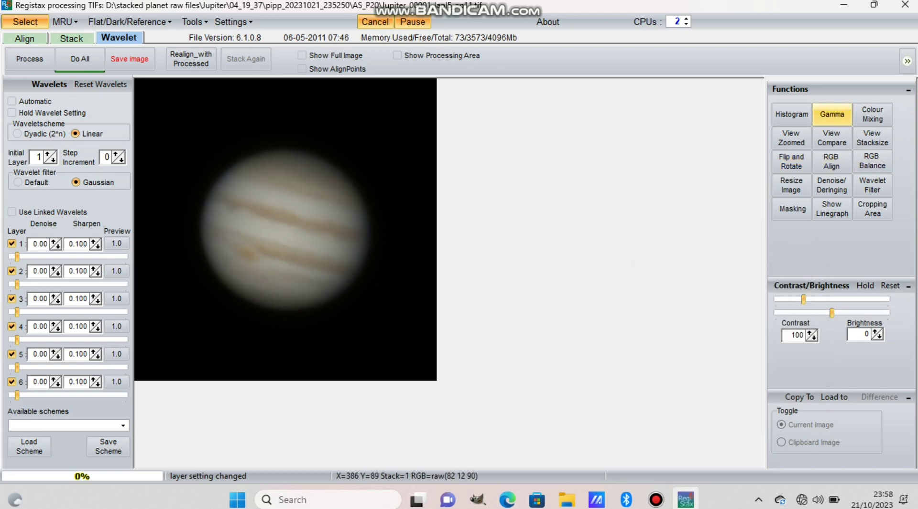
Step: Set the wavelet strengths to 24.5 for layer 1, 47.8 for layer 2, 25.1 for layer 4, 51.5 for layer 5 and 69.9 for layer 6
drag(17, 258, 115, 257)
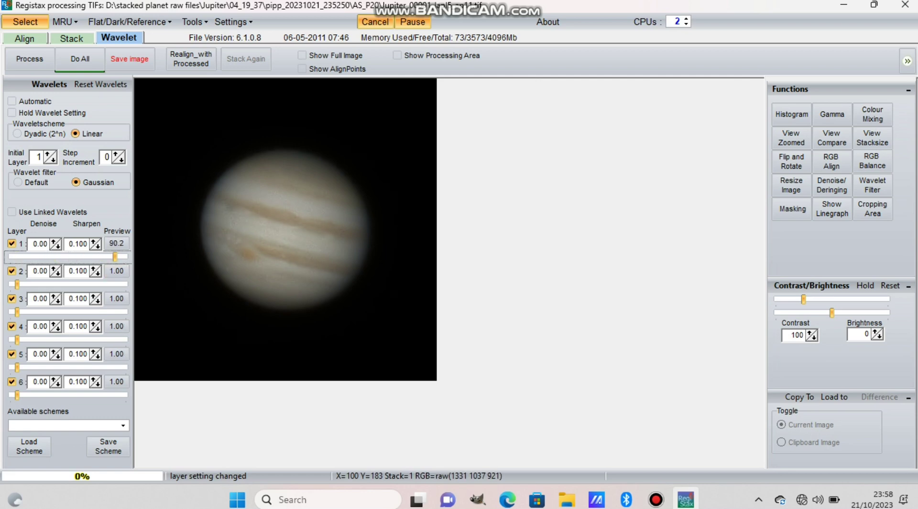
drag(115, 257, 42, 257)
drag(18, 284, 68, 284)
drag(18, 367, 72, 367)
drag(17, 340, 44, 340)
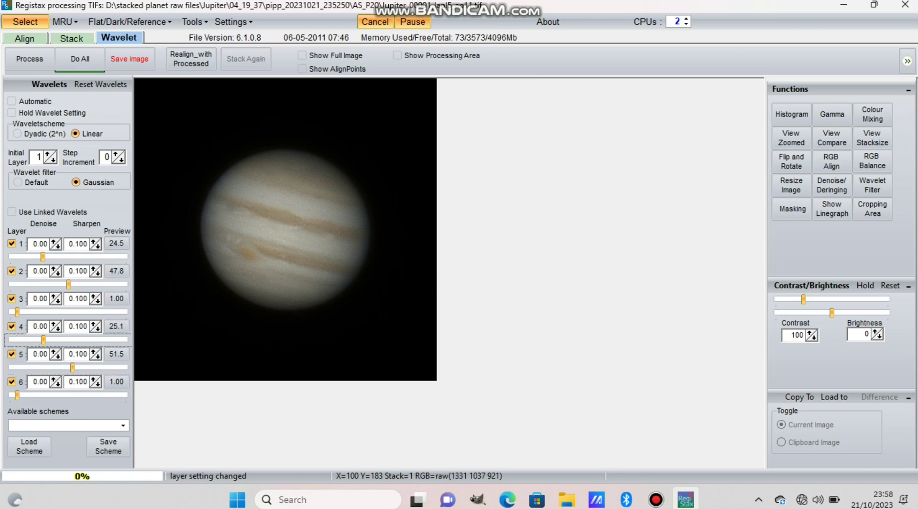
drag(17, 395, 93, 395)
Step: Set the denoise of wavelet layer 1 to 0.10 and open the image's histogram
click(40, 243)
key(Up)
click(792, 114)
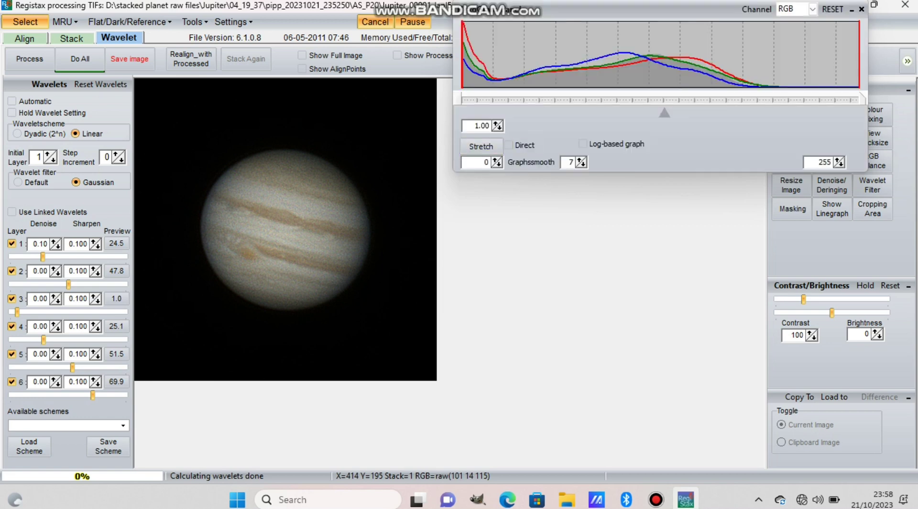
Step: Try stretching the histogram with a midpoint value of 4.00, and return the value to 1.00
click(495, 124)
click(495, 123)
click(495, 124)
click(481, 146)
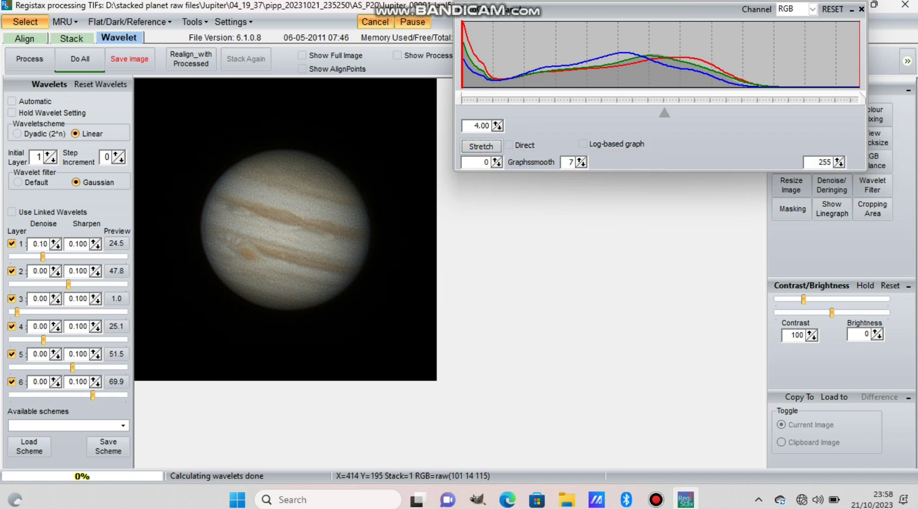
click(495, 124)
click(500, 128)
click(499, 128)
click(500, 128)
click(480, 146)
Step: Raise the histogram's lower limit to 6 and apply the stretch
click(494, 161)
click(494, 160)
click(494, 160)
click(494, 160)
click(494, 160)
click(497, 160)
click(481, 146)
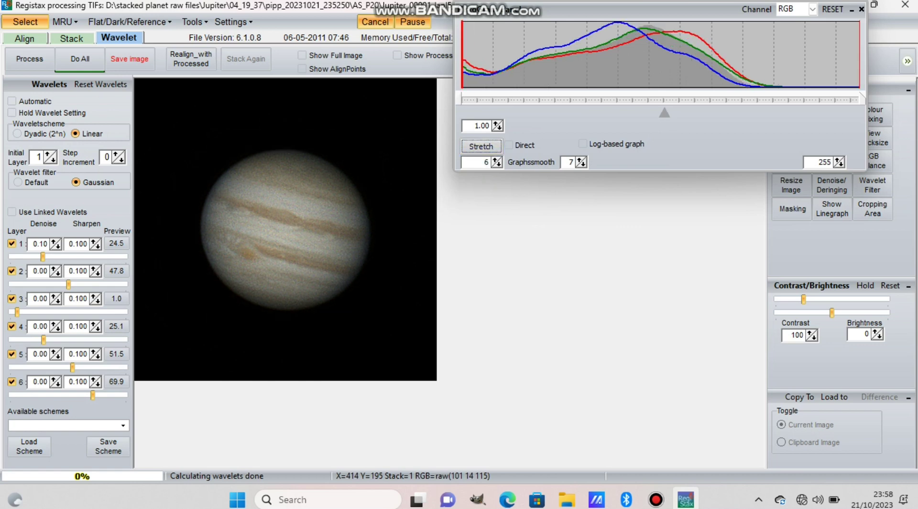
Step: Raise the histogram's lower limit to 12 and apply the stretch again
click(494, 161)
click(494, 160)
click(494, 160)
click(494, 160)
click(494, 161)
click(494, 161)
click(480, 146)
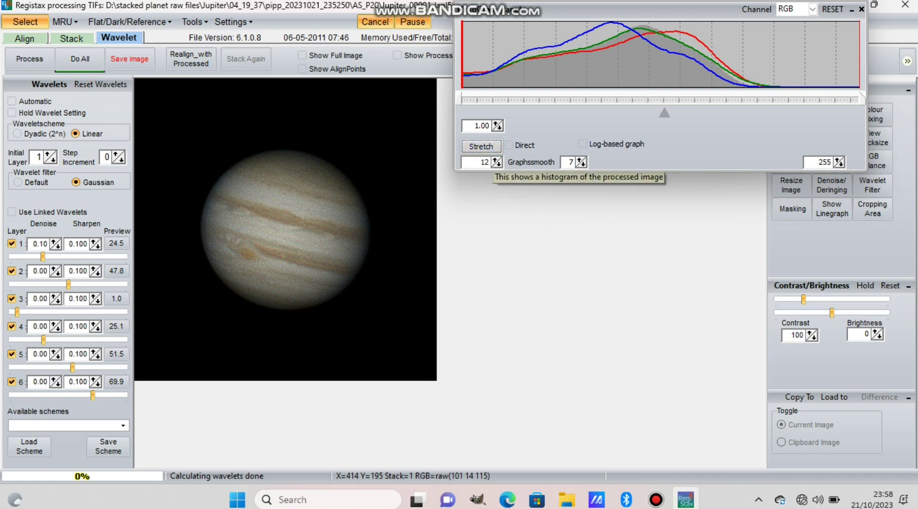
Step: Adjust the histogram's midpoint value to 0.90 and close the histogram
drag(664, 113, 699, 113)
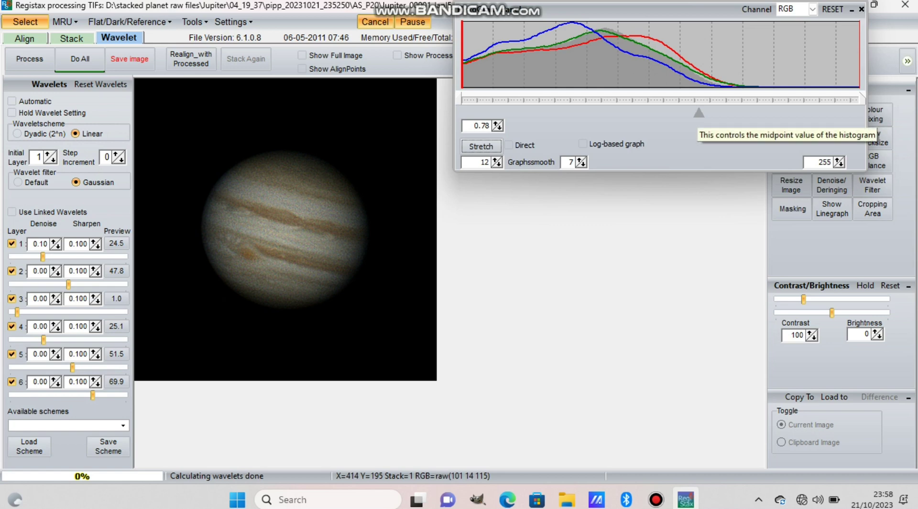
drag(698, 112, 682, 113)
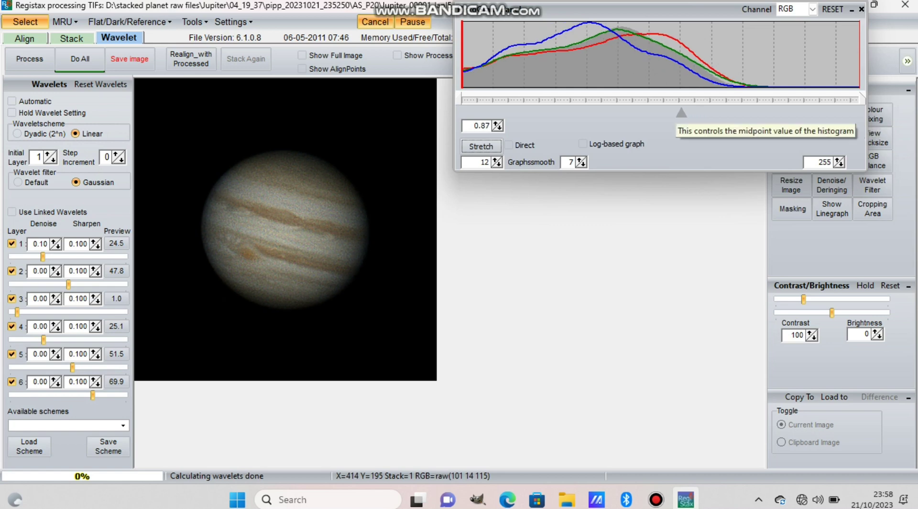
drag(681, 112, 678, 113)
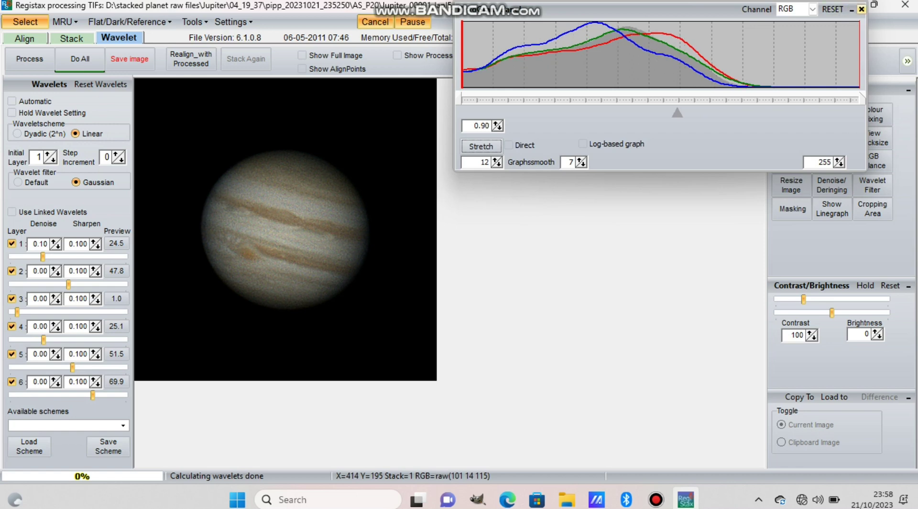
click(861, 9)
Step: Apply an automatic RGB balance to the Jupiter image and close the RGB balance window
click(872, 161)
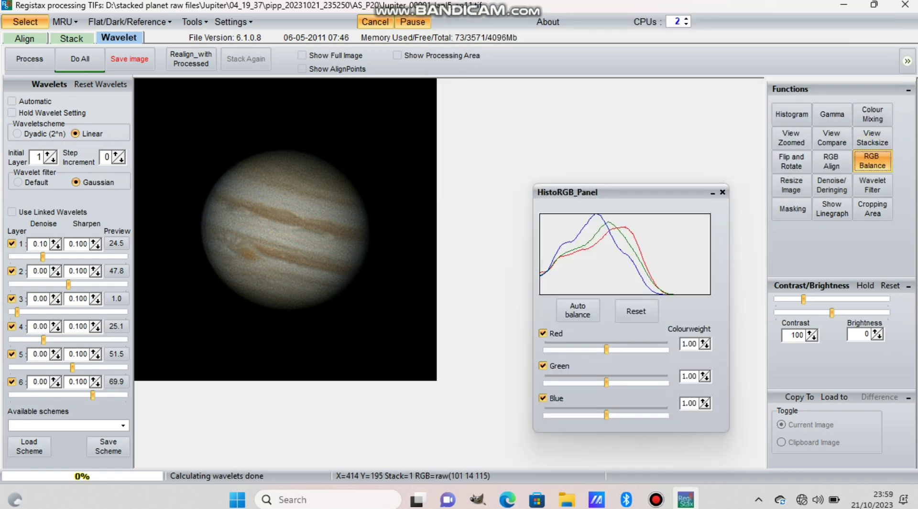
click(578, 311)
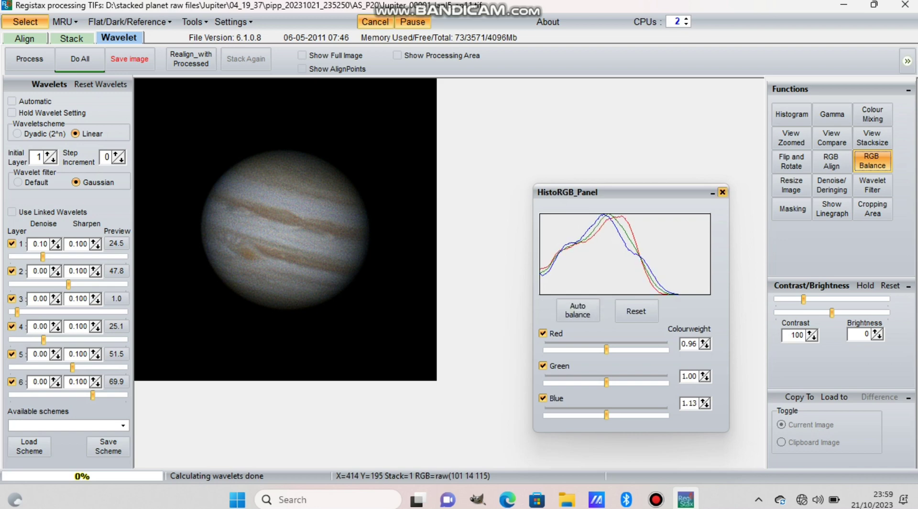
click(722, 192)
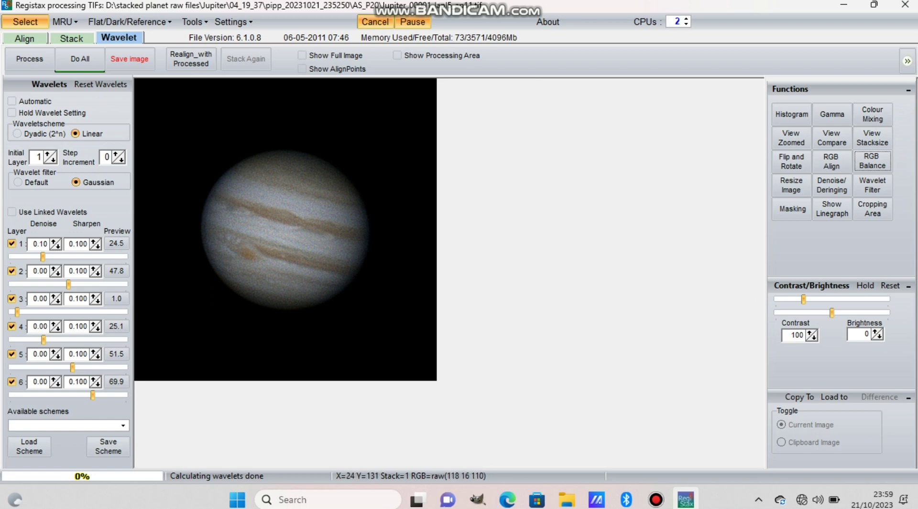
Step: Set the denoise of wavelet layers 2 and 4 to 0.10 and of layer 3 to 0.05
click(17, 312)
click(53, 269)
click(53, 269)
click(53, 269)
click(53, 324)
key(Up)
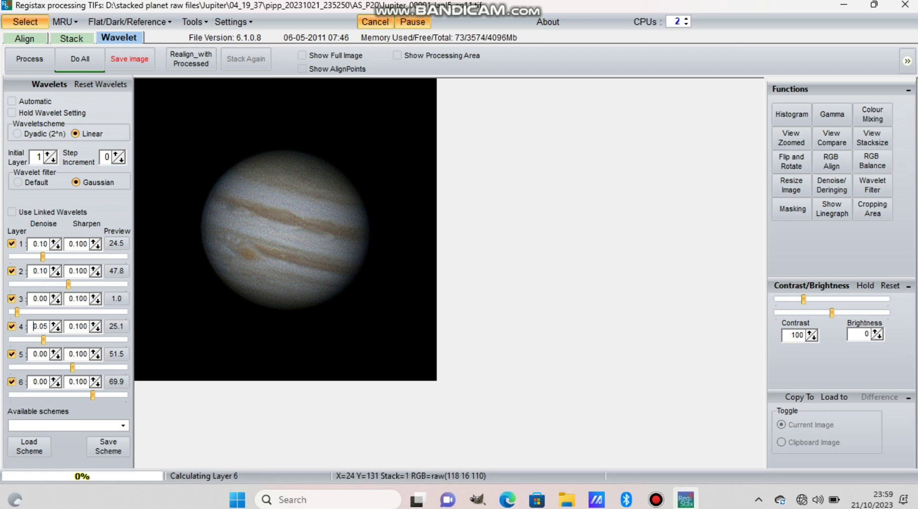
click(53, 324)
click(53, 297)
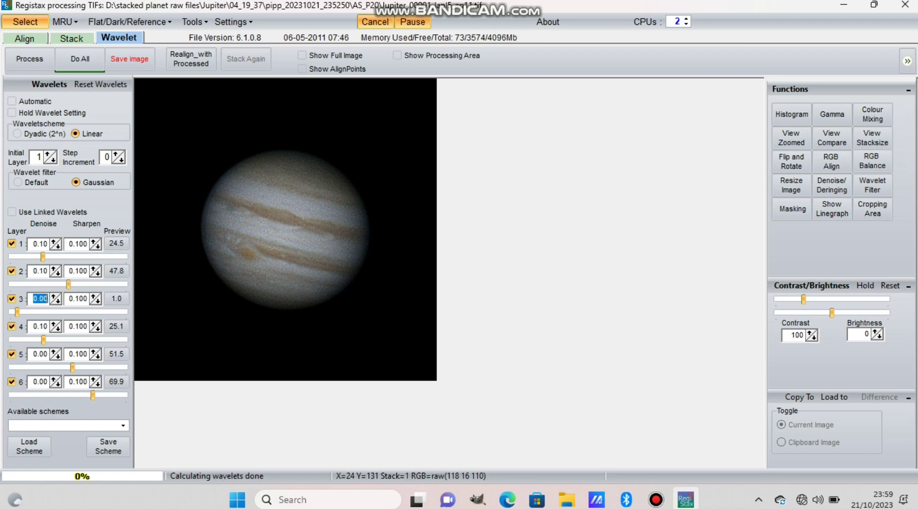
Step: Set the denoise of wavelet layers 5 and 6 to 0.10 and of layer 1 to 0.20
click(53, 352)
key(Up)
click(53, 380)
click(53, 242)
text(0.2)
key(Tab)
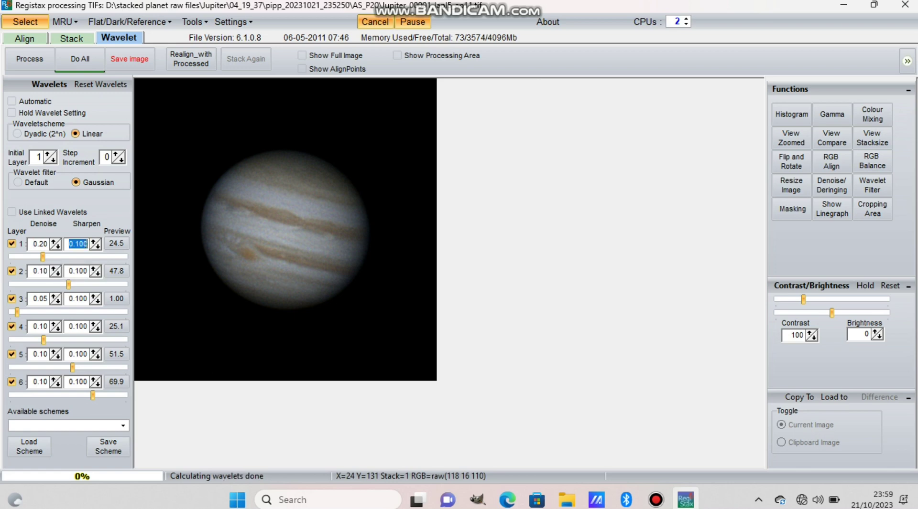
Step: Set the sharpen value of wavelet layer 1 to 0.110 and of layers 5 and 6 to 0.120
click(93, 242)
click(92, 380)
text(0.11)
click(93, 380)
click(92, 352)
key(Up)
key(Up)
key(shift+Tab)
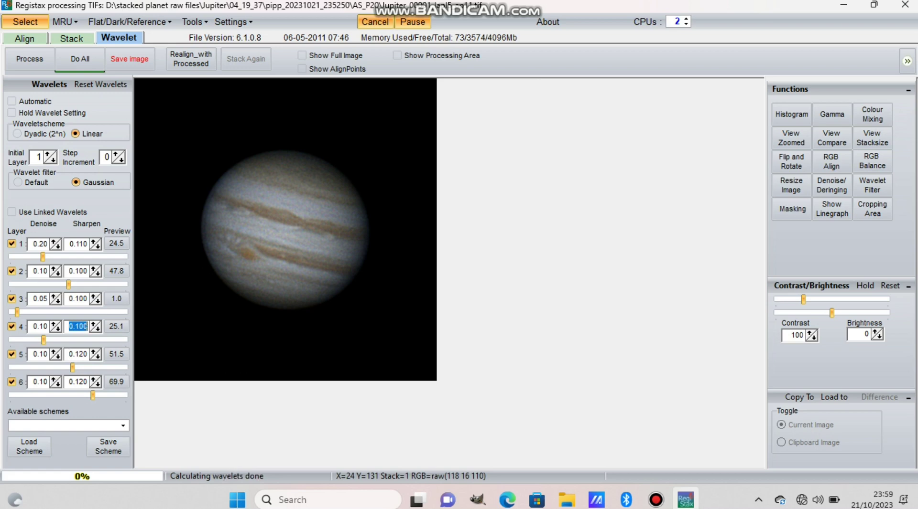
Step: Set the sharpen value of wavelet layer 4 to 0.120 and of layer 2 to 0.110
key(Up)
key(Up)
key(shift+Tab)
key(shift+Tab)
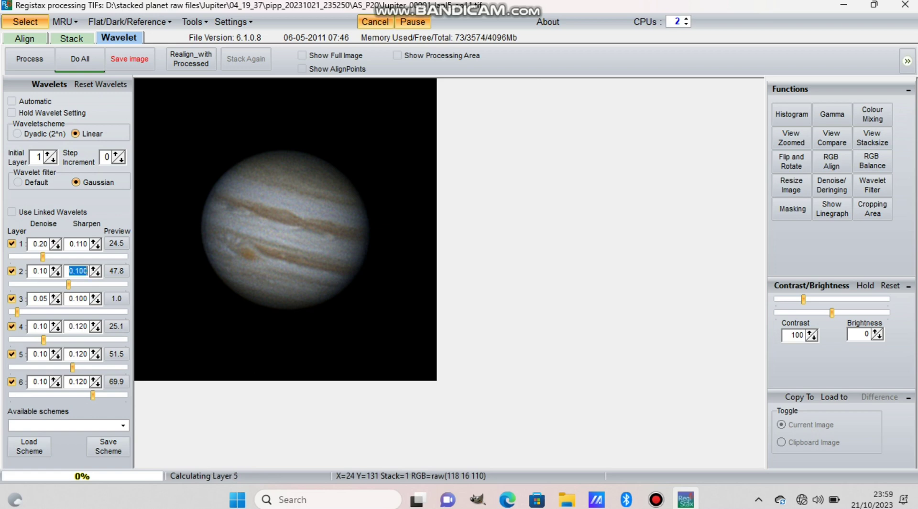
key(Up)
Step: Set the denoise of wavelet layers 2 and 4 to 0.15 and of layer 1 to 0.25
key(shift+Tab)
key(Up)
click(53, 325)
key(Up)
click(41, 244)
key(Up)
Step: Try a denoise of 0.15 on wavelet layer 5 and set it back to 0.10
click(40, 354)
key(Up)
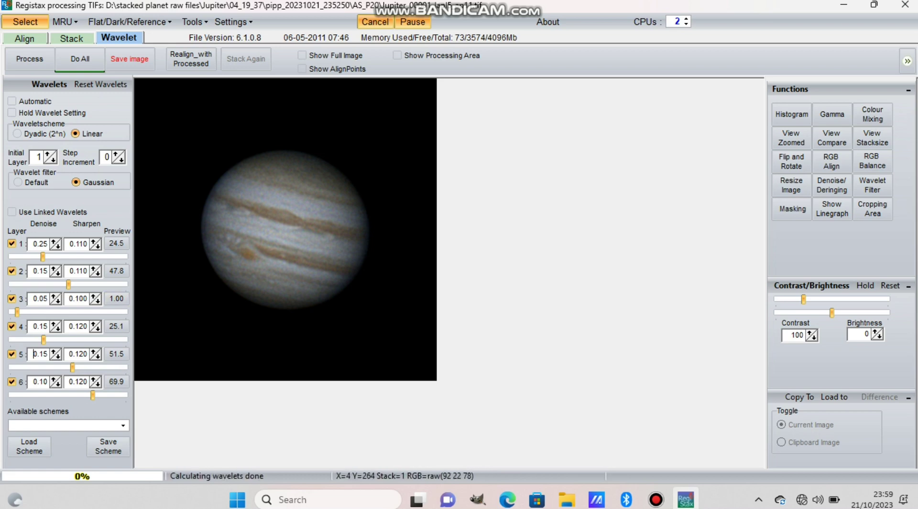
key(Down)
Step: Set the sharpen value of wavelet layers 4 and 5 to 0.130 and the denoise of layer 4 to 0.20
key(Tab)
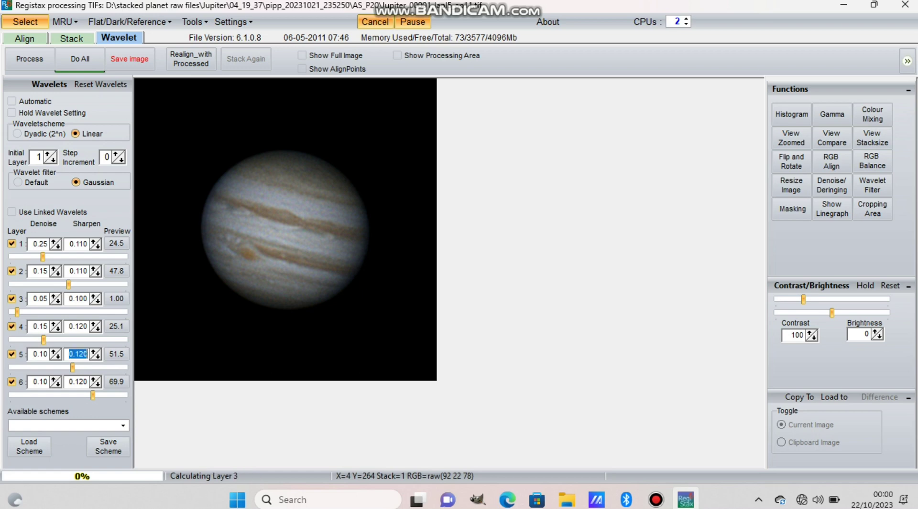
click(93, 351)
click(93, 324)
key(Up)
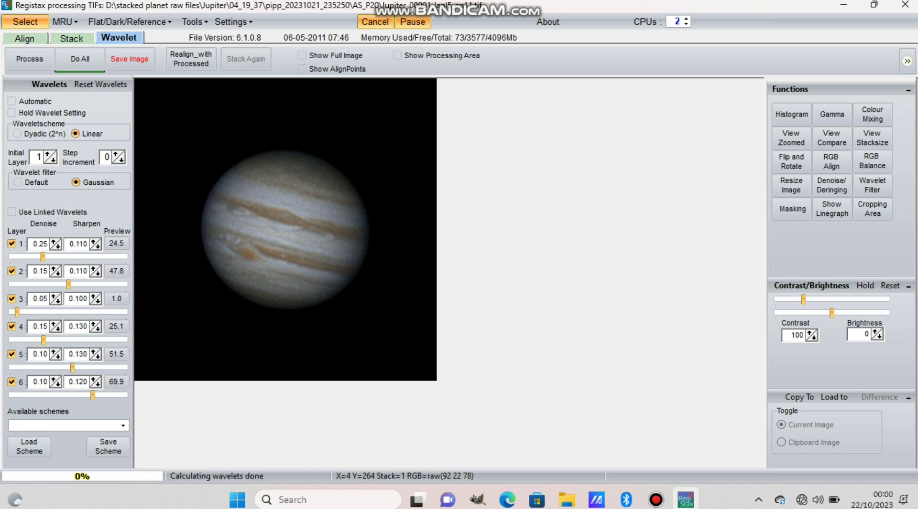
click(39, 327)
key(Up)
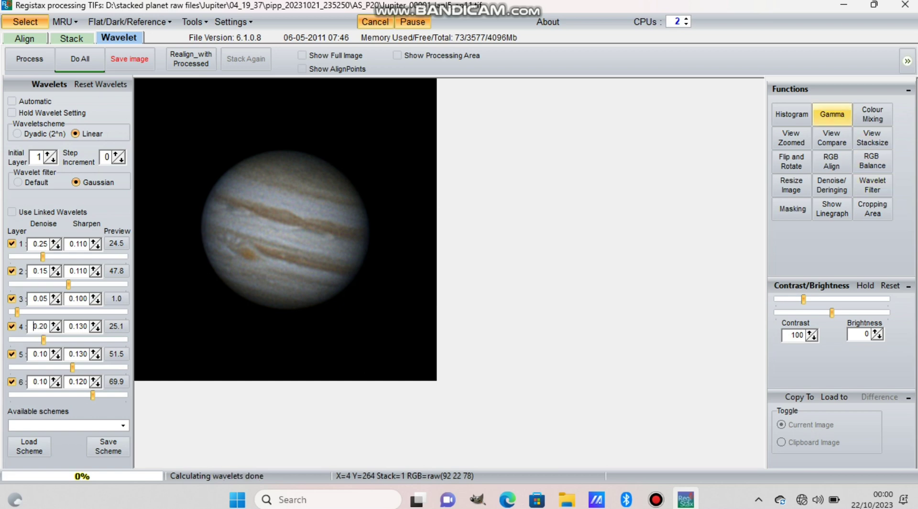
Step: Enlarge the RGB alignment area to enclose the whole of Jupiter, estimate the colour channel alignment and close the alignment tool
click(831, 161)
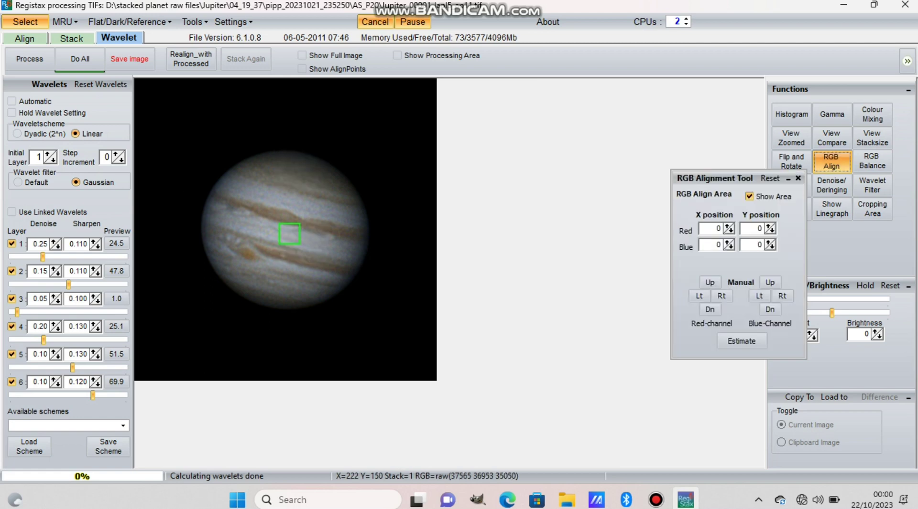
drag(300, 244, 376, 337)
click(741, 342)
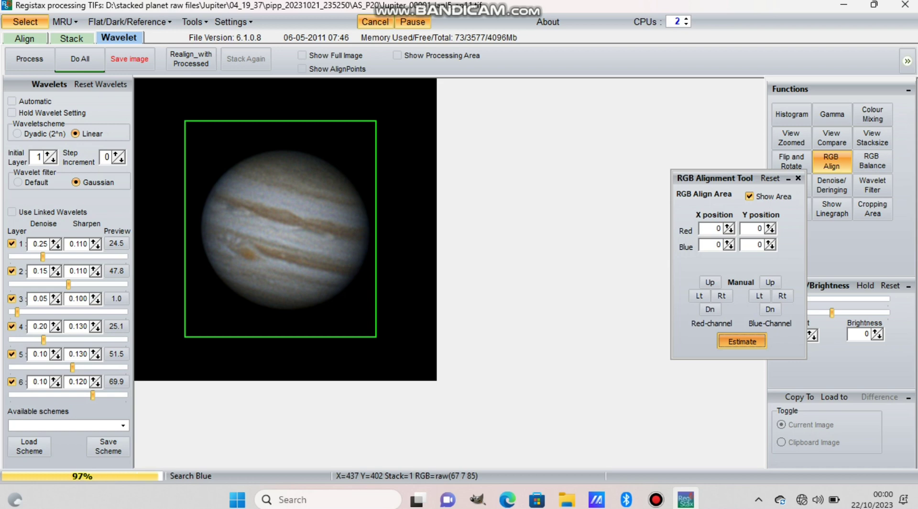
click(797, 178)
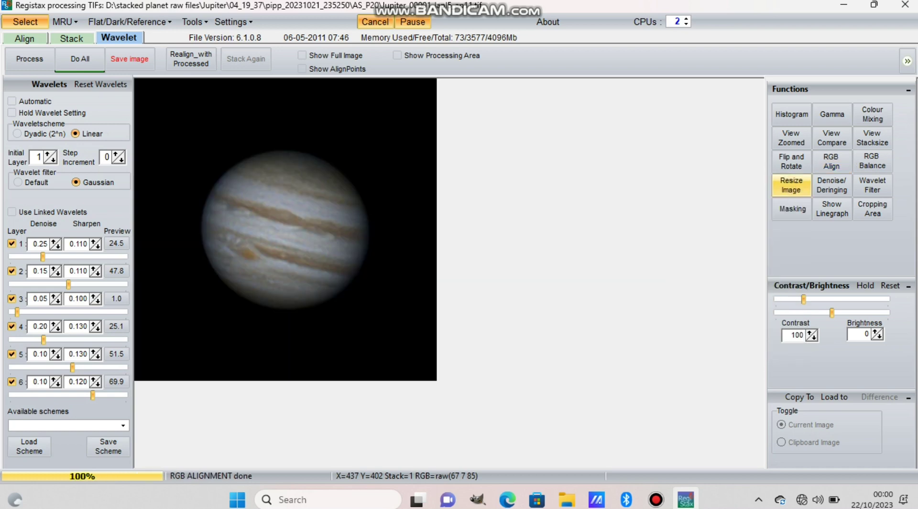
Step: Lower the histogram's midpoint value to 0.83 and check the result on the full image
click(791, 114)
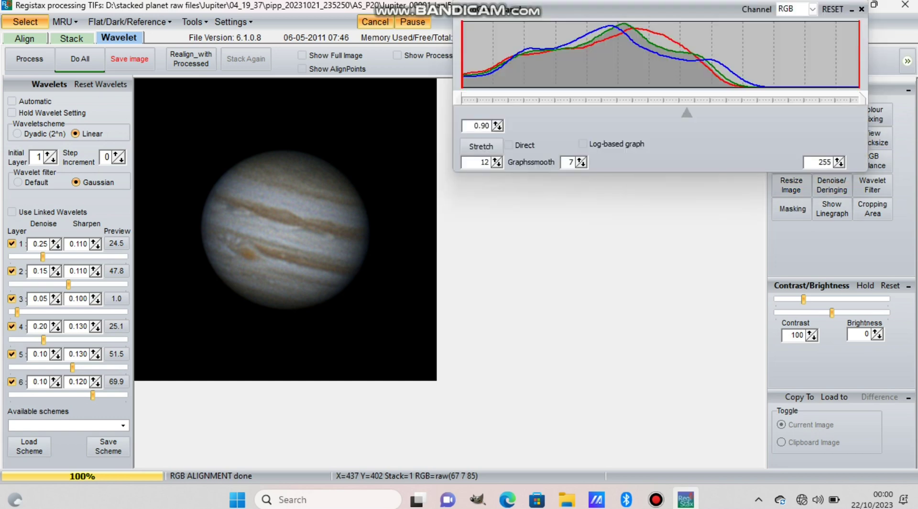
drag(686, 113, 694, 113)
key(Down)
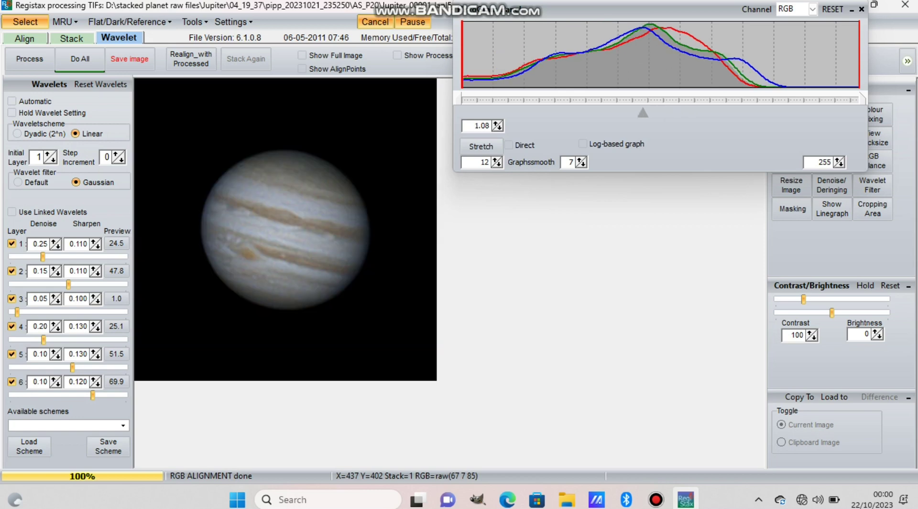
drag(643, 113, 698, 113)
drag(698, 113, 688, 113)
click(689, 113)
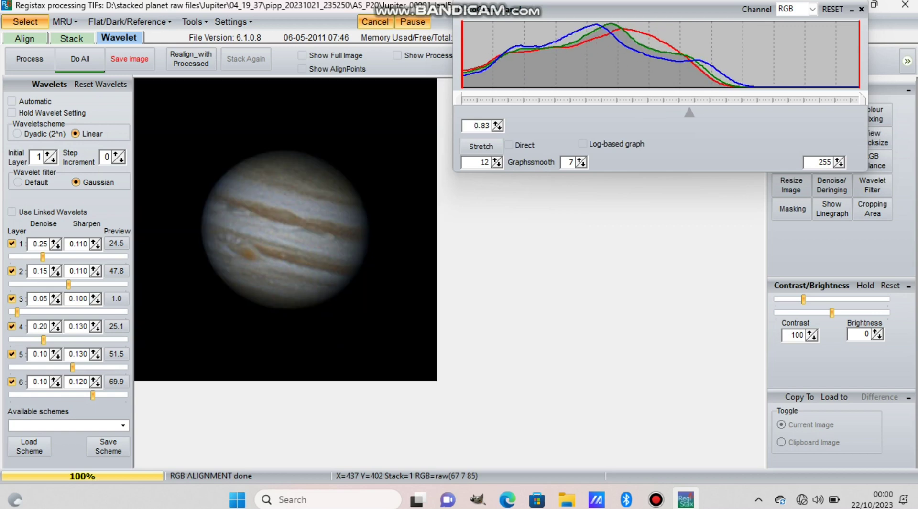
click(861, 9)
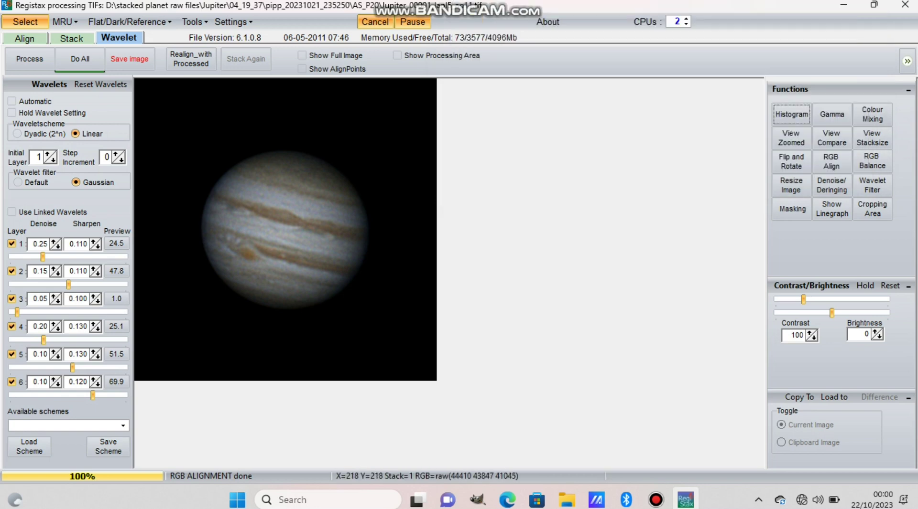
click(302, 55)
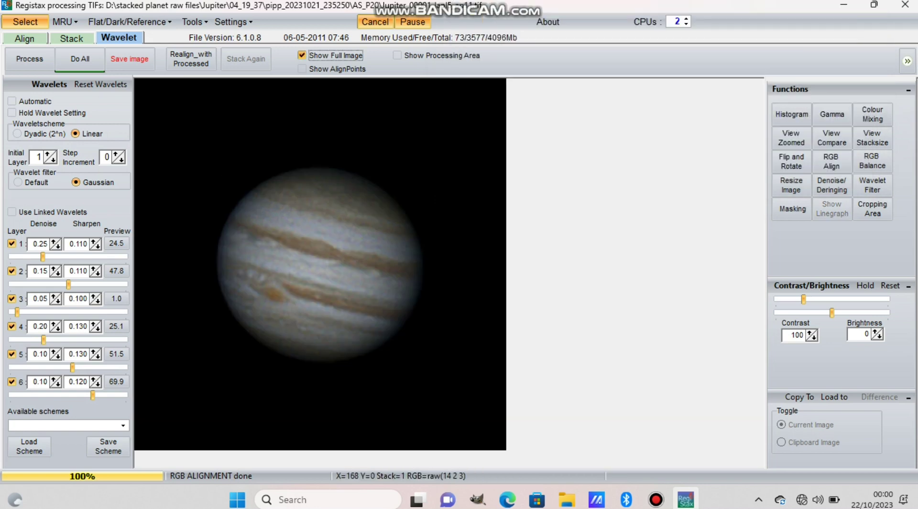
click(301, 55)
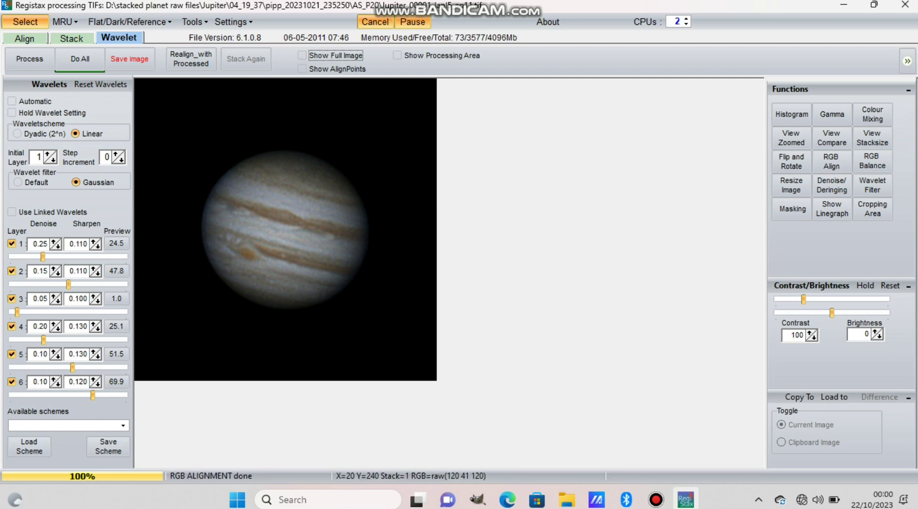
Step: Adjust the wavelet strength of layer 1 to 26.3, layer 4 to 34.9, layer 5 to 45.4 and layer 6 to 75.4
mouse_move(42, 257)
mouse_down()
mouse_move(100, 258)
mouse_move(29, 257)
mouse_move(44, 257)
mouse_up()
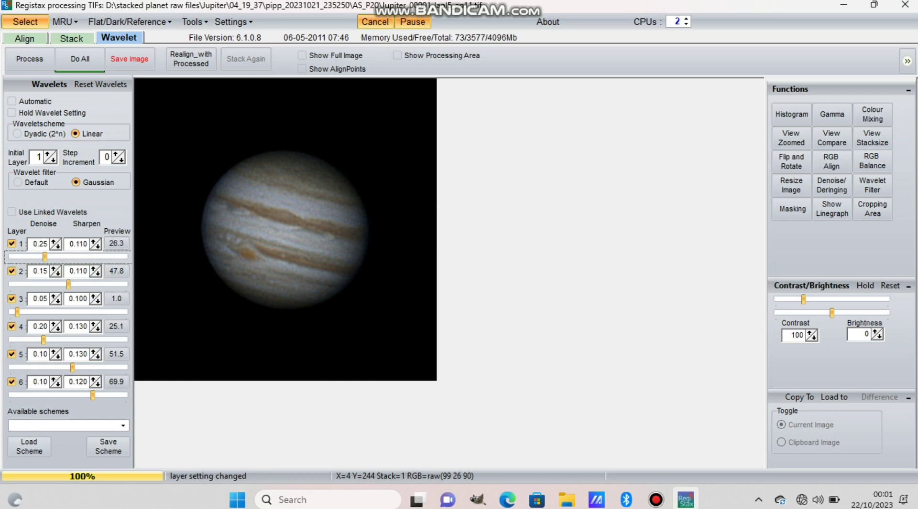
drag(43, 340, 65, 367)
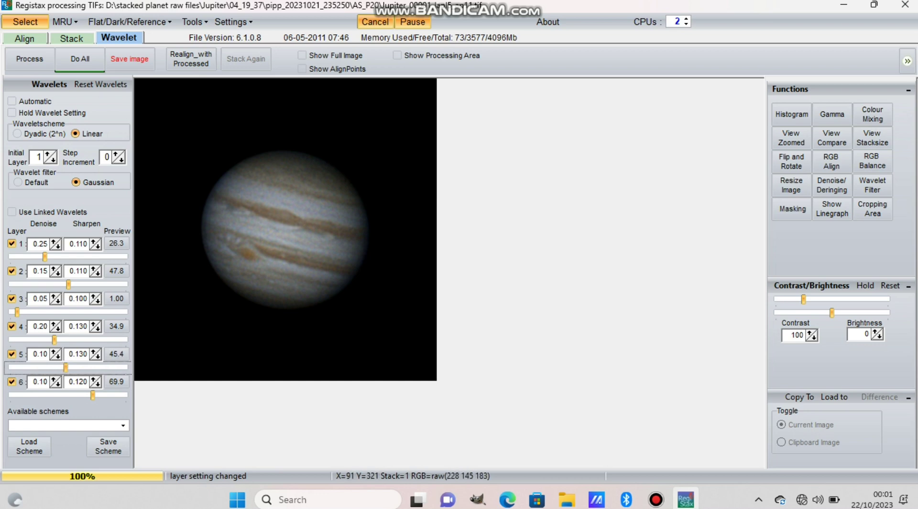
mouse_move(93, 396)
mouse_down()
mouse_move(31, 396)
mouse_move(115, 395)
mouse_move(98, 395)
mouse_up()
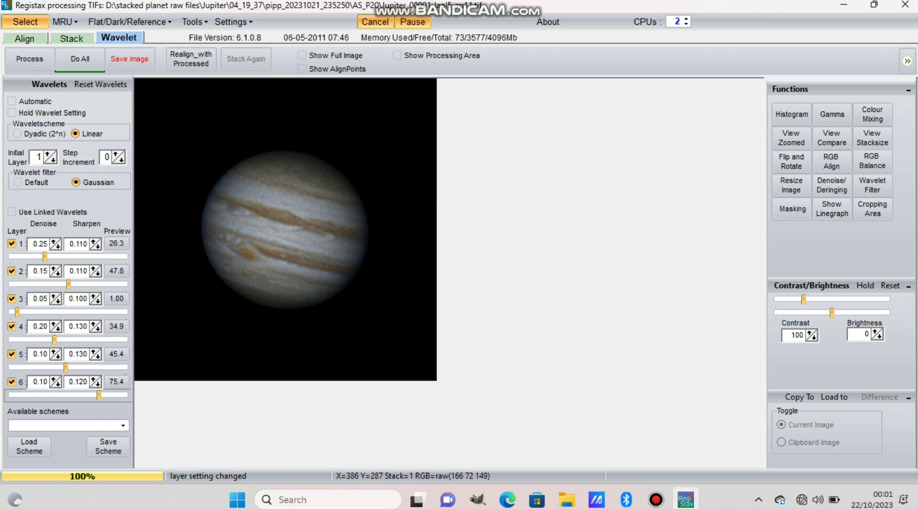
Step: Set the contrast to 106 and apply all processing settings to the whole Jupiter image
click(803, 300)
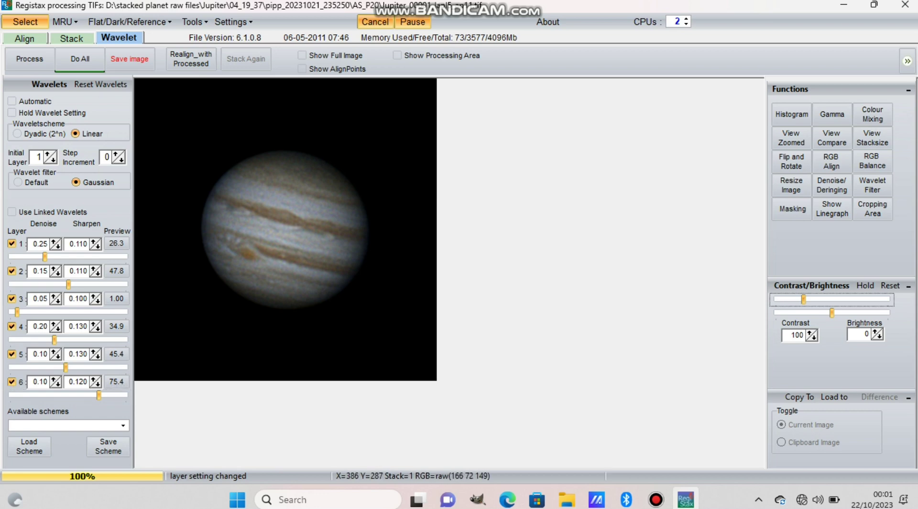
key(Right)
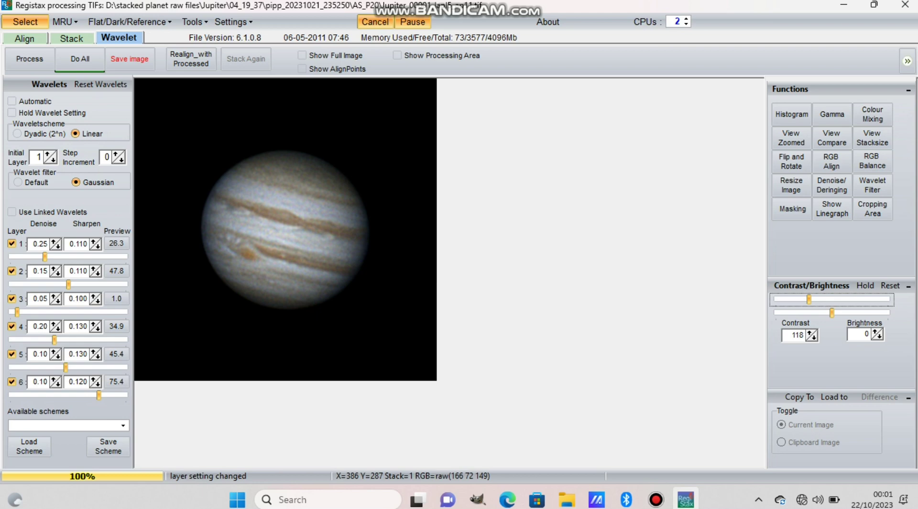
key(Left)
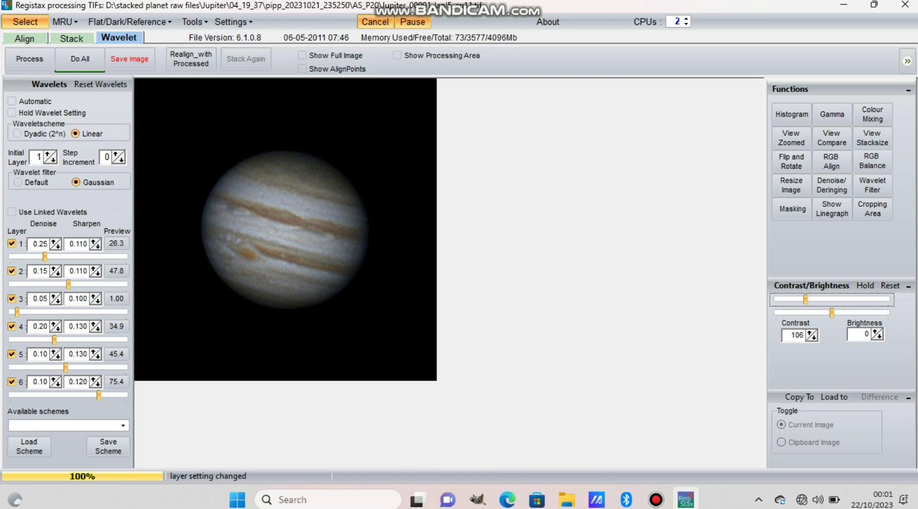
click(80, 58)
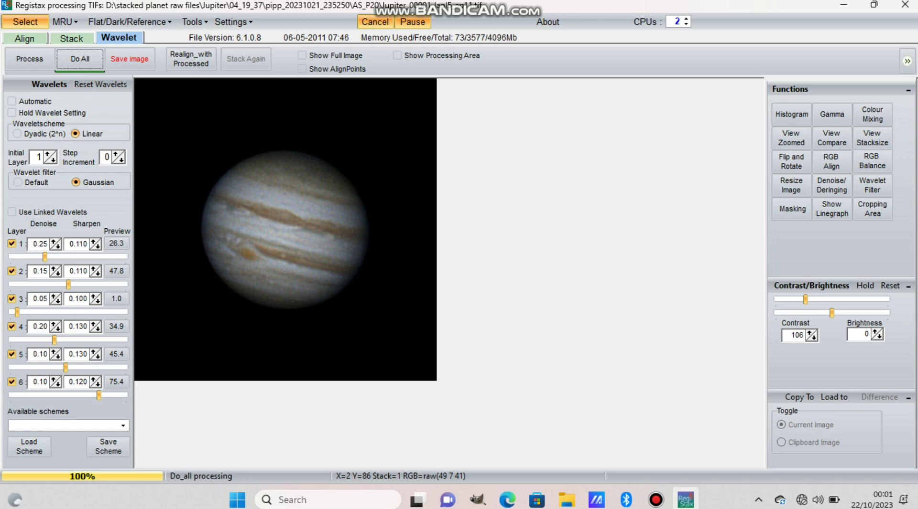
click(655, 499)
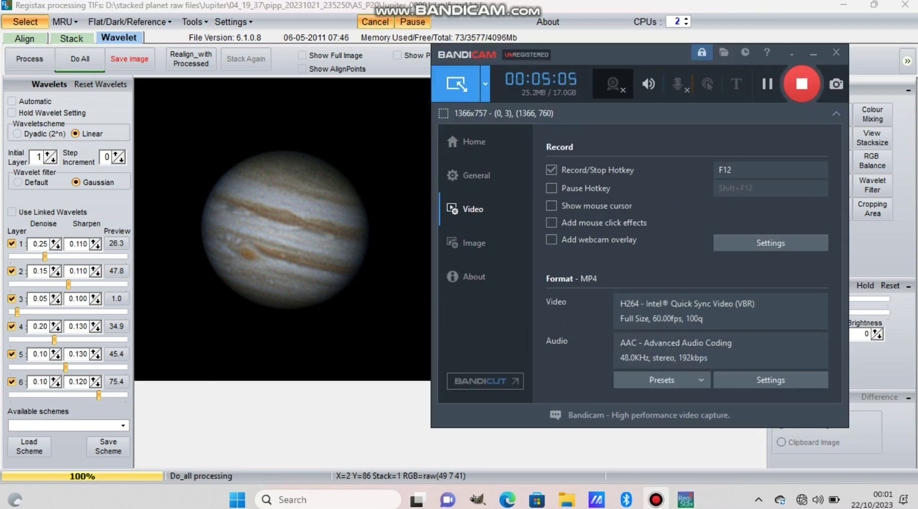